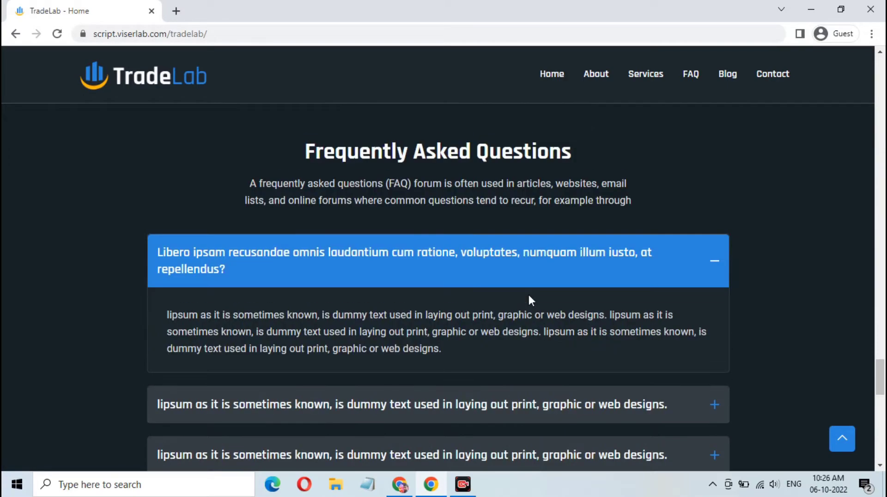
# - Scroll back to the home page's top banner and go to the Sign Up page
pyautogui.scroll(20, 530, 300)
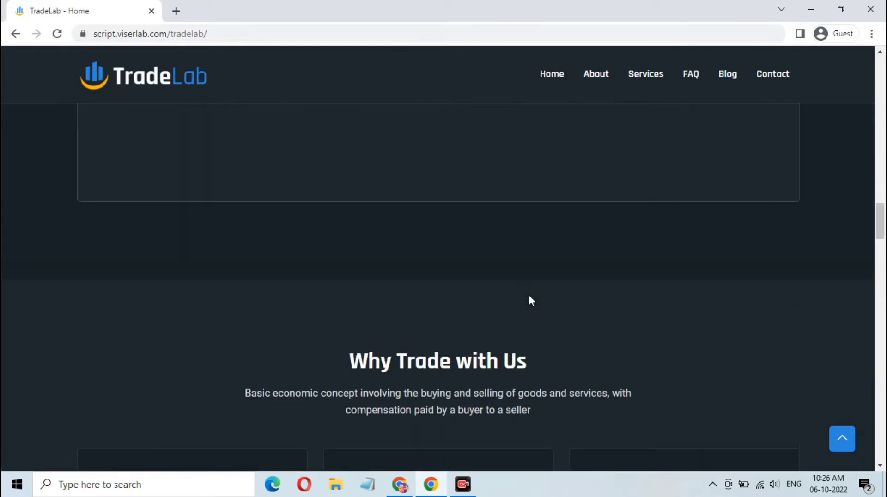
pyautogui.scroll(15, 529, 296)
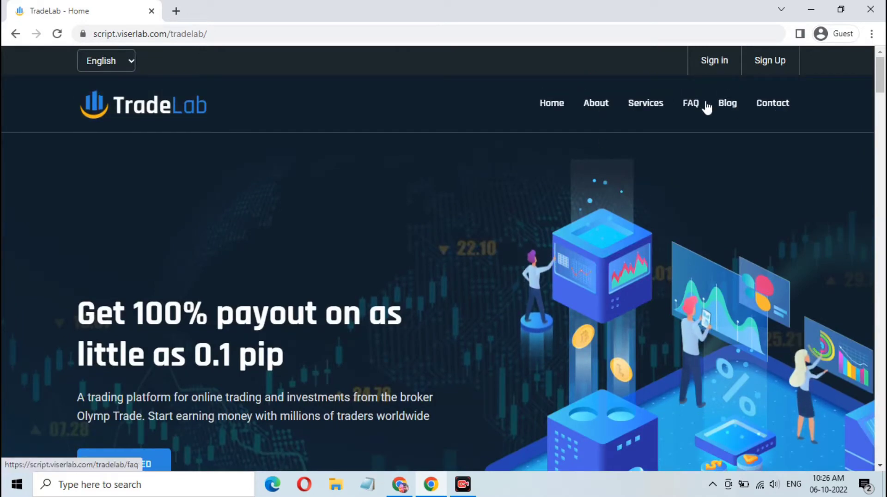
pyautogui.click(757, 65)
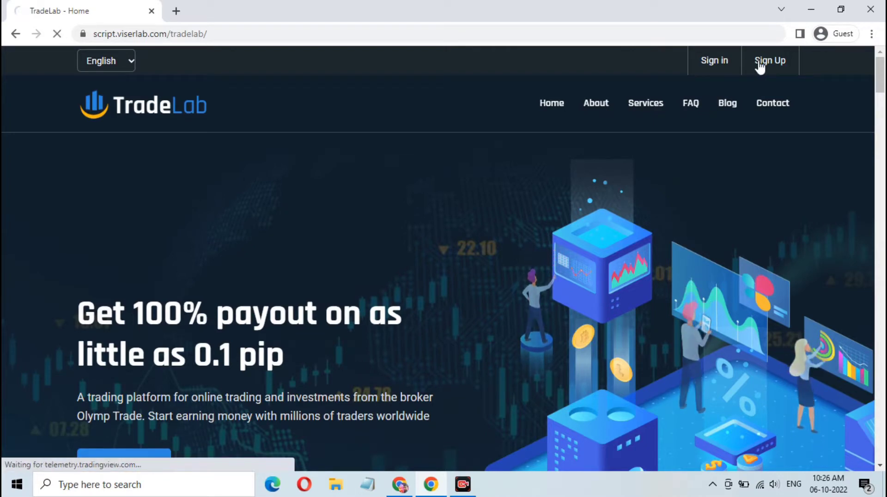
# - Look over the First Name, Last Name, username, E-Mail and Phone fields, then switch to Sign In
pyautogui.click(225, 238)
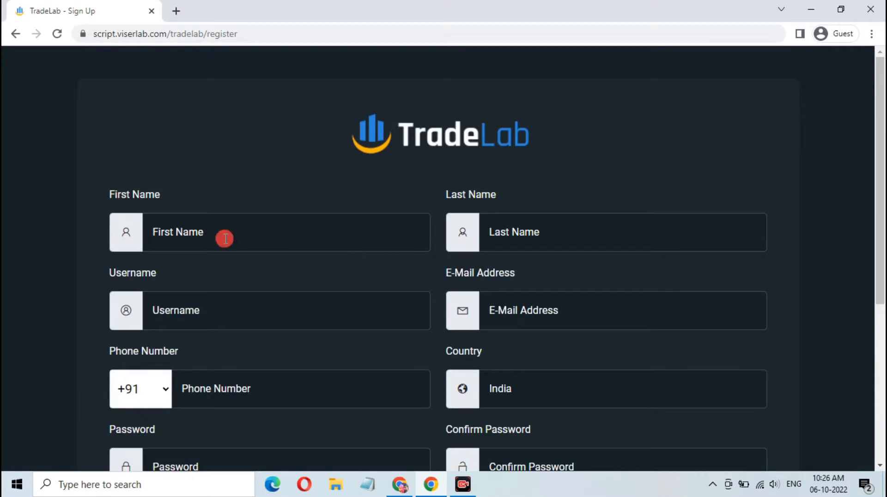
pyautogui.click(552, 236)
pyautogui.press('Tab')
pyautogui.click(519, 307)
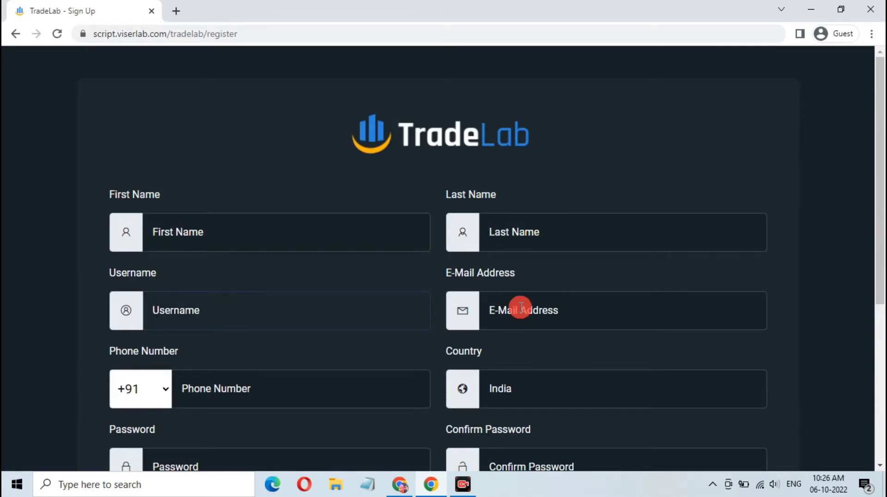
pyautogui.scroll(-3, 225, 263)
pyautogui.click(225, 263)
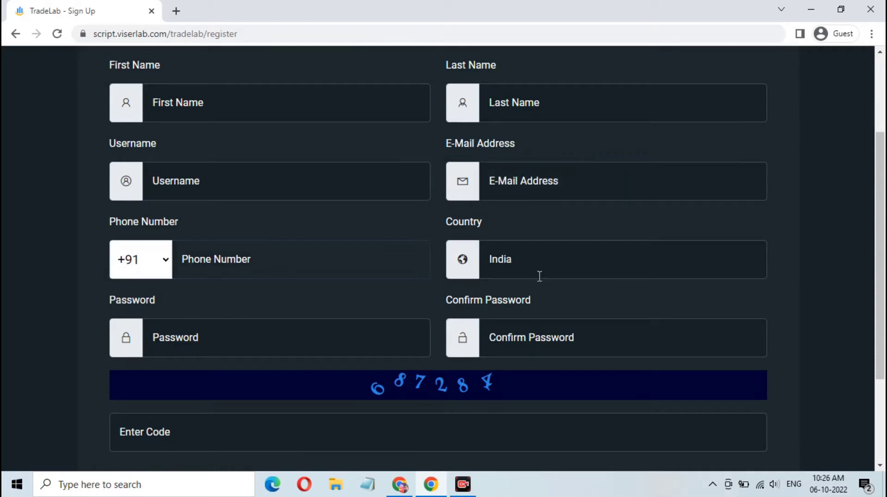
pyautogui.scroll(-3, 441, 343)
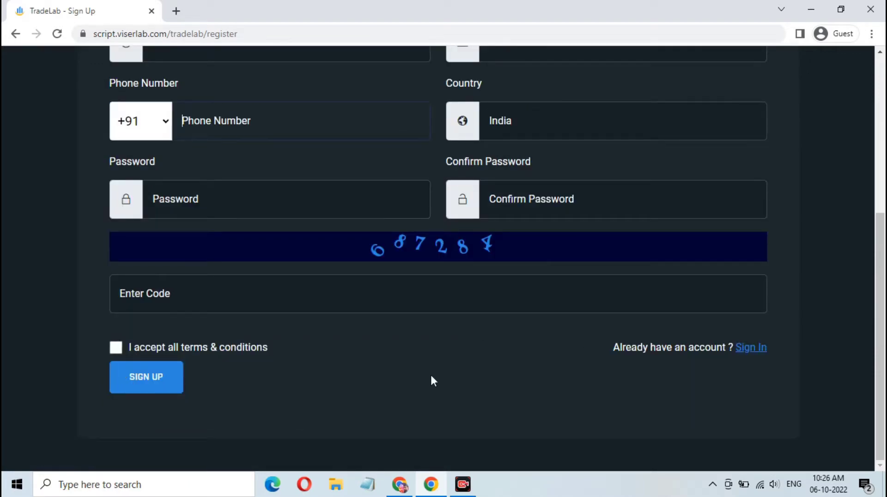
pyautogui.click(746, 349)
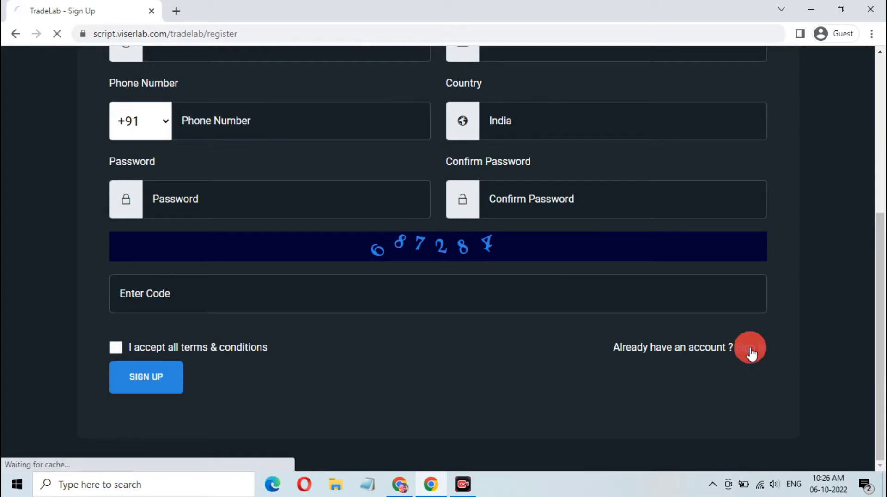
# - Sign in with the account username, password and the shown verification code
pyautogui.click(400, 259)
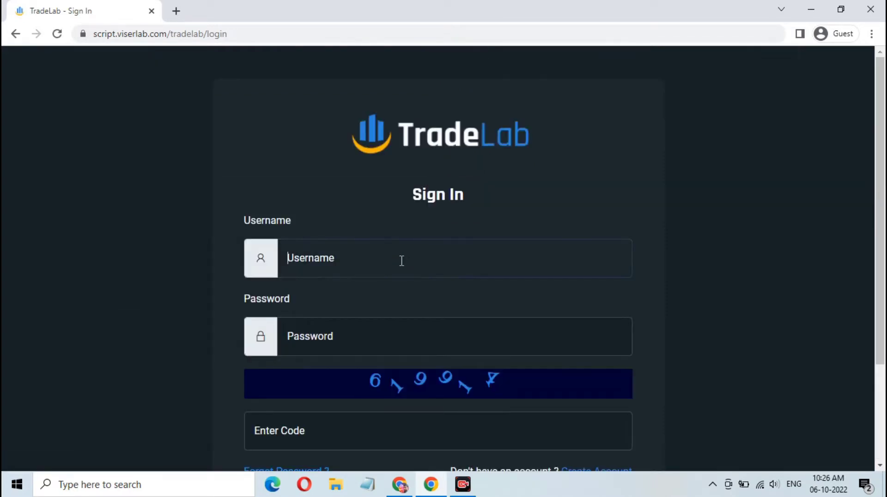
pyautogui.write('Gyana1')
pyautogui.press('Tab')
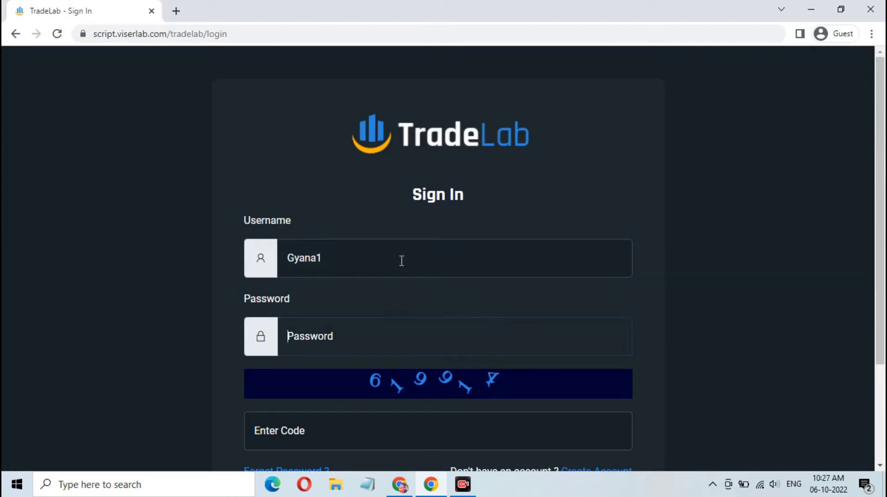
pyautogui.write('1')
pyautogui.scroll(-3, 379, 326)
pyautogui.click(374, 305)
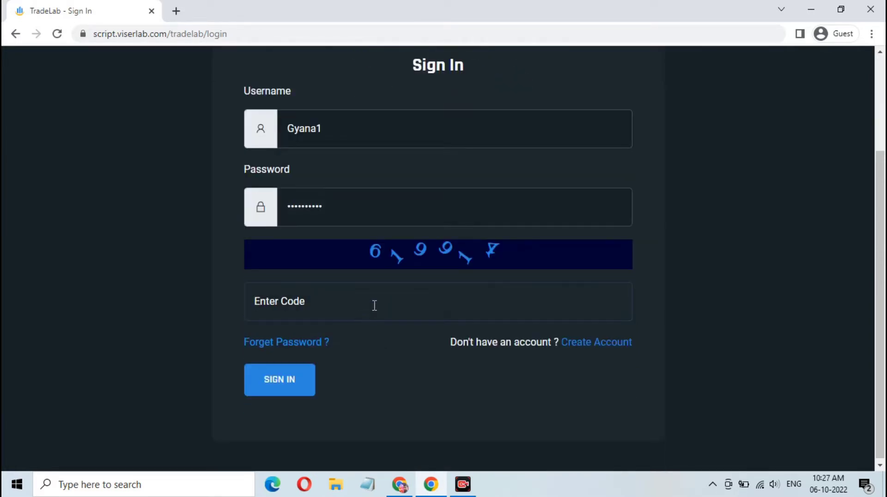
pyautogui.write('619914')
pyautogui.click(293, 378)
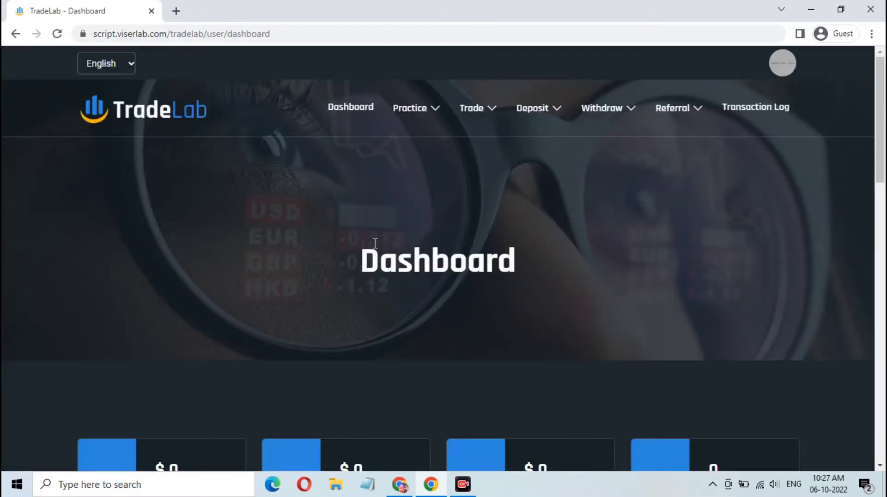
# - Scroll the Dashboard and highlight the Current Balance, Deposit and Withdraw labels
pyautogui.scroll(-8, 375, 242)
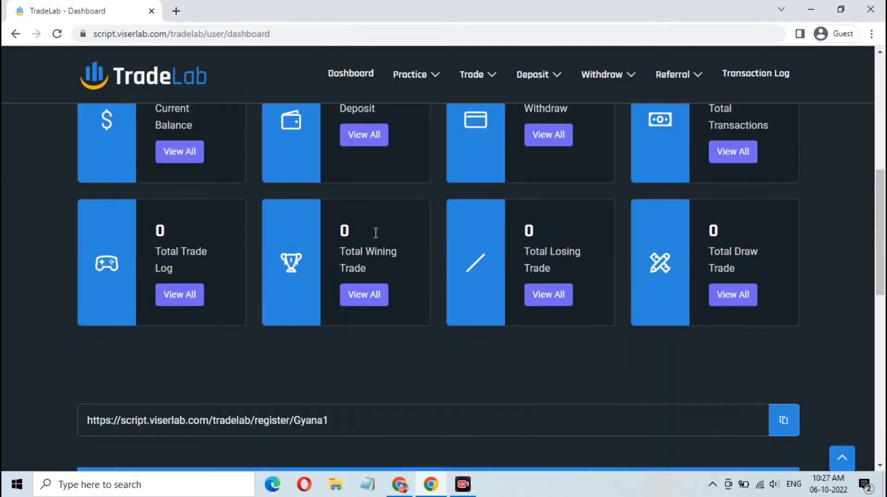
pyautogui.scroll(-10, 376, 232)
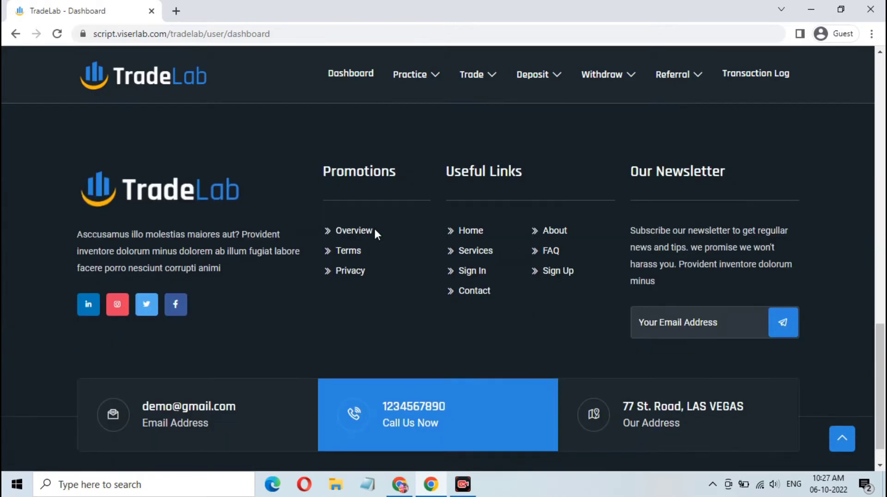
pyautogui.scroll(-1, 374, 230)
pyautogui.scroll(10, 375, 230)
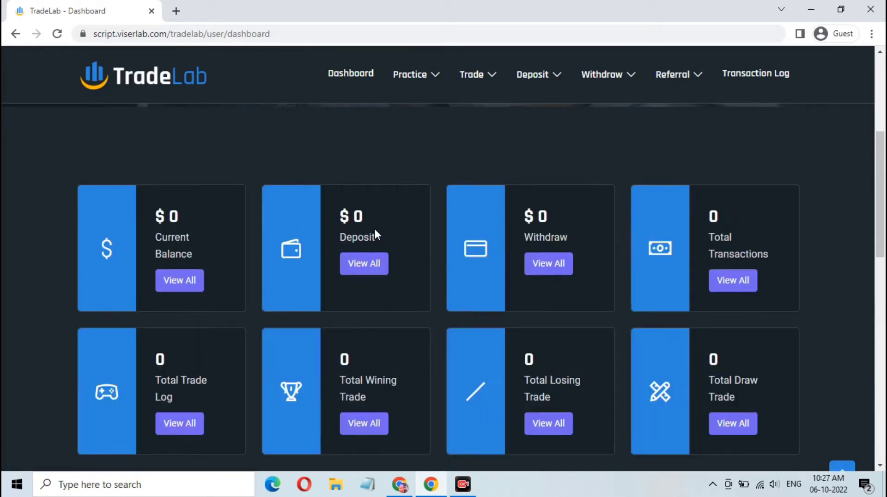
pyautogui.scroll(1, 375, 235)
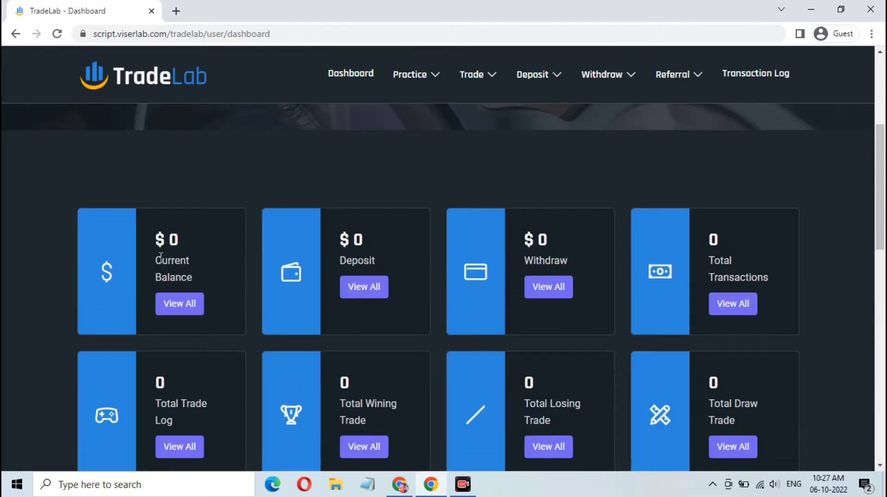
pyautogui.moveTo(159, 257); pyautogui.dragTo(189, 274)
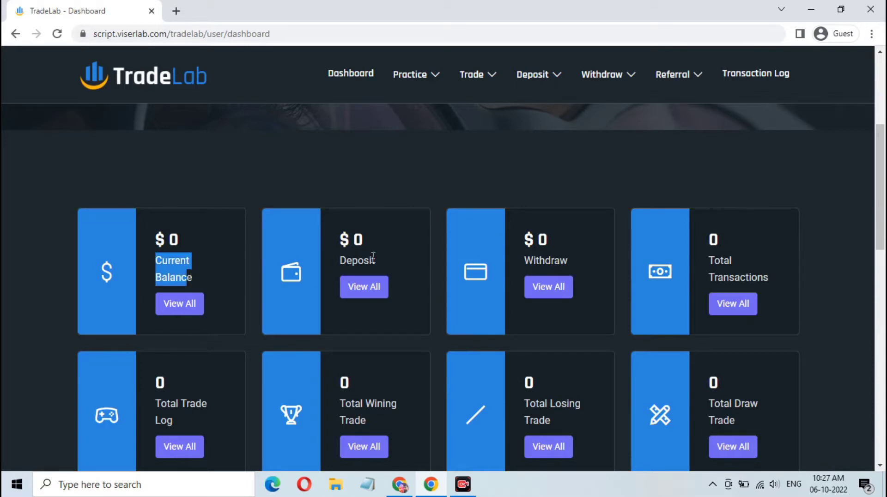
pyautogui.moveTo(374, 257); pyautogui.dragTo(349, 261)
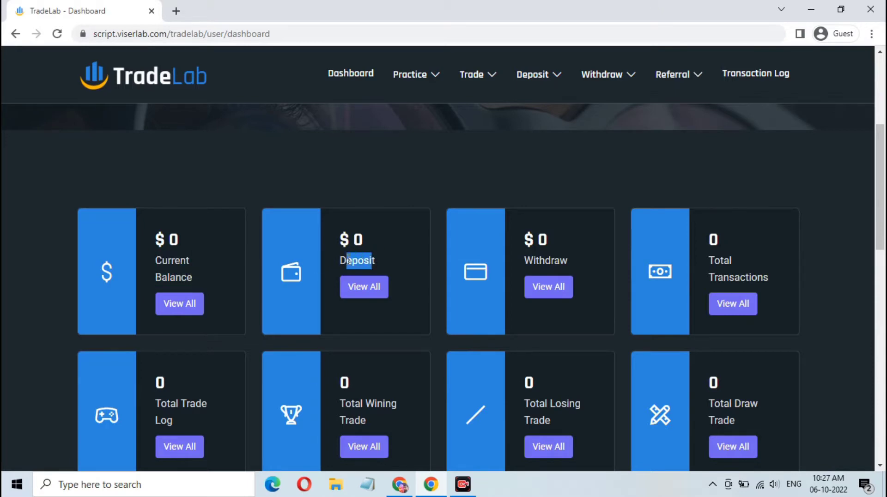
pyautogui.doubleClick(559, 257)
pyautogui.click(765, 273)
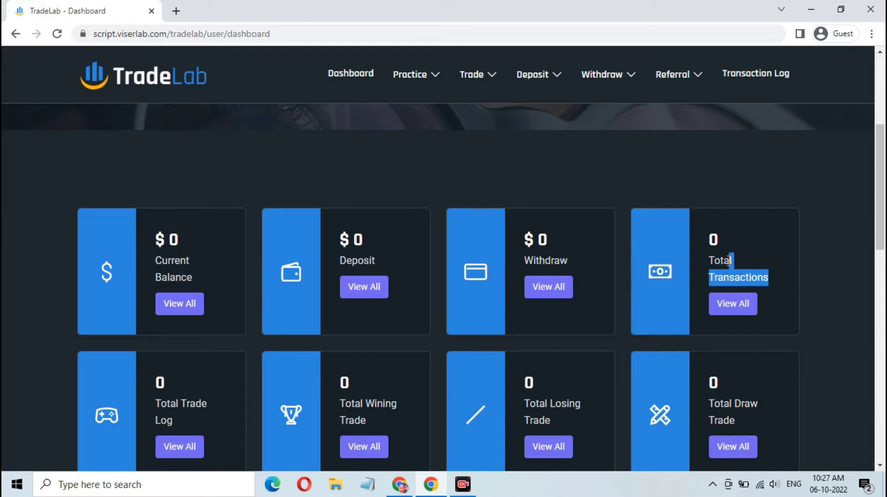
# - Highlight the Total Trade Log, Winning, Losing and Draw Trade labels, then return to the top
pyautogui.scroll(-3, 271, 292)
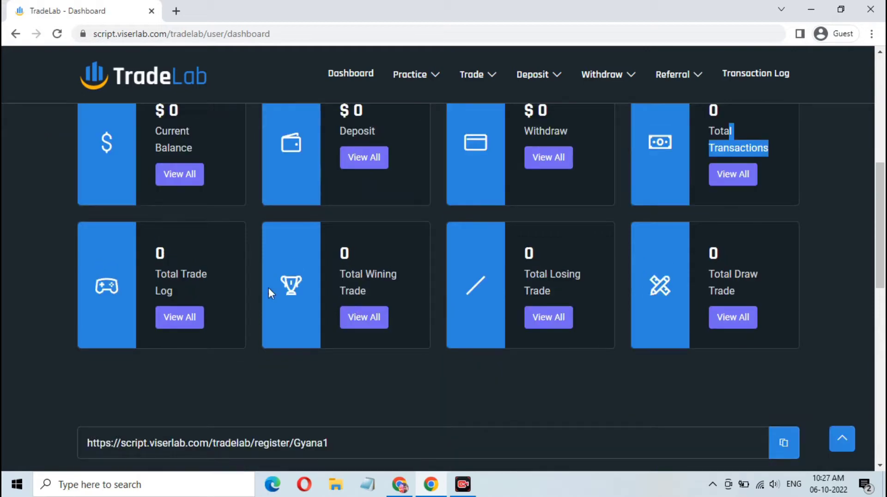
pyautogui.tripleClick(174, 285)
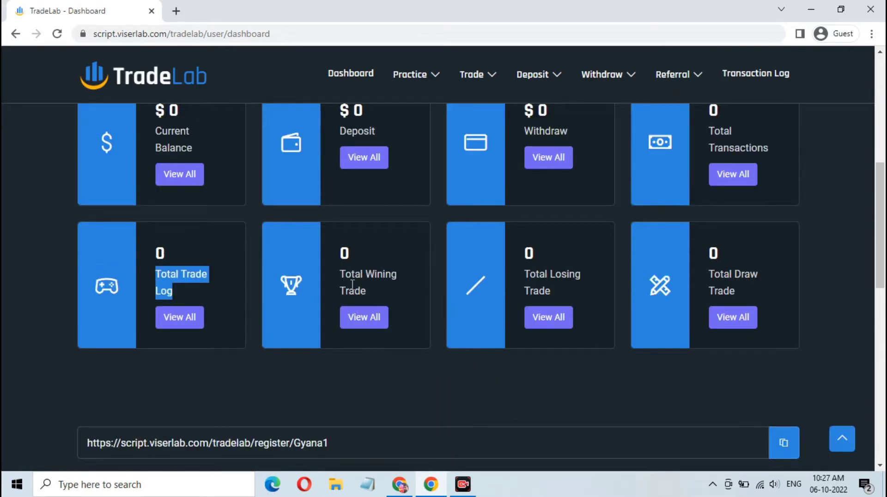
pyautogui.moveTo(366, 291); pyautogui.dragTo(344, 277)
pyautogui.moveTo(554, 291); pyautogui.dragTo(522, 273)
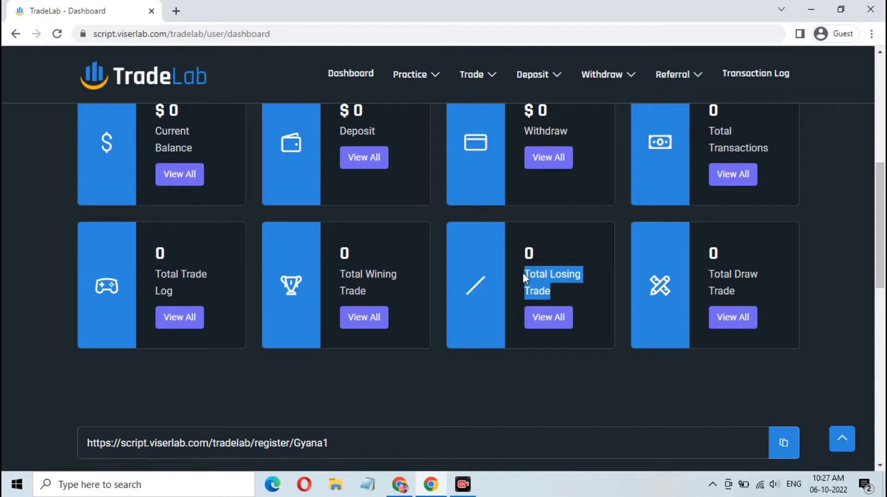
pyautogui.moveTo(735, 290); pyautogui.dragTo(717, 277)
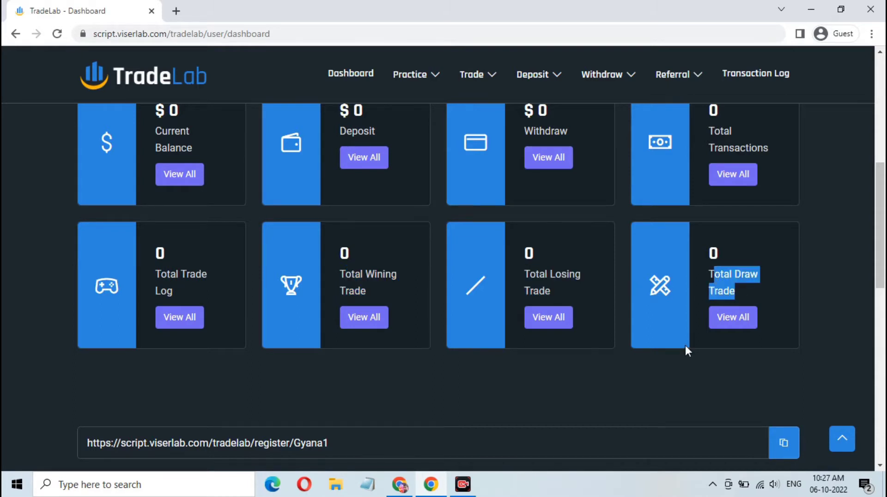
pyautogui.click(677, 369)
pyautogui.scroll(8, 677, 369)
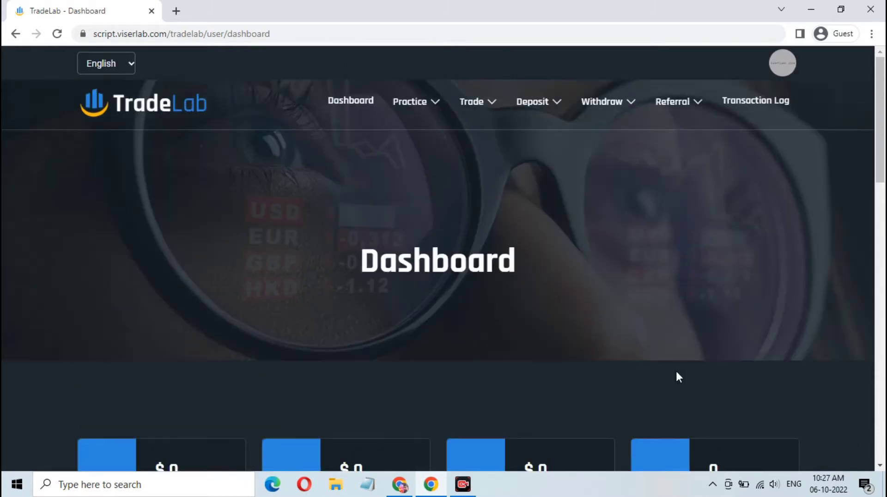
pyautogui.moveTo(421, 107)
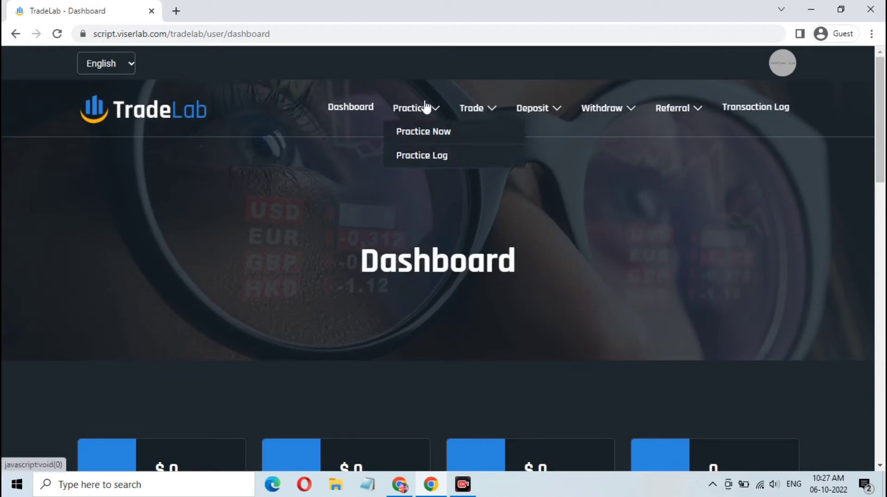
# - Open the practice trading page and scroll through it
pyautogui.click(430, 133)
pyautogui.scroll(-4, 425, 171)
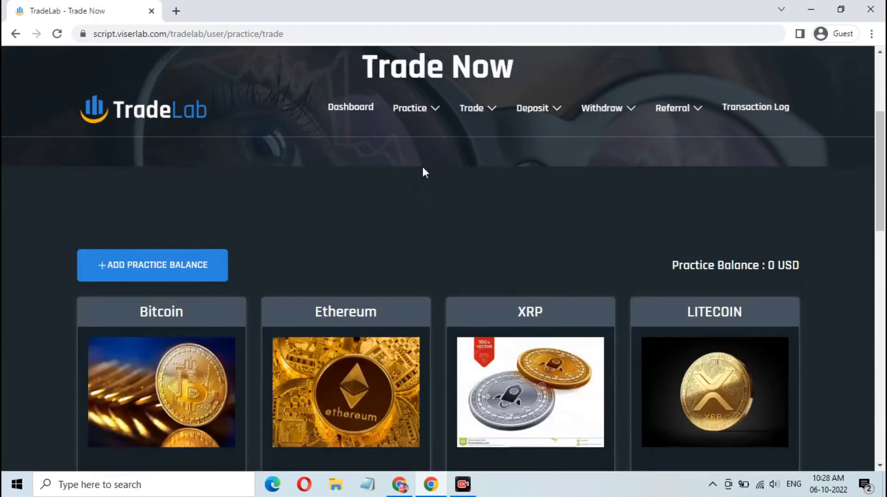
pyautogui.scroll(-2, 433, 282)
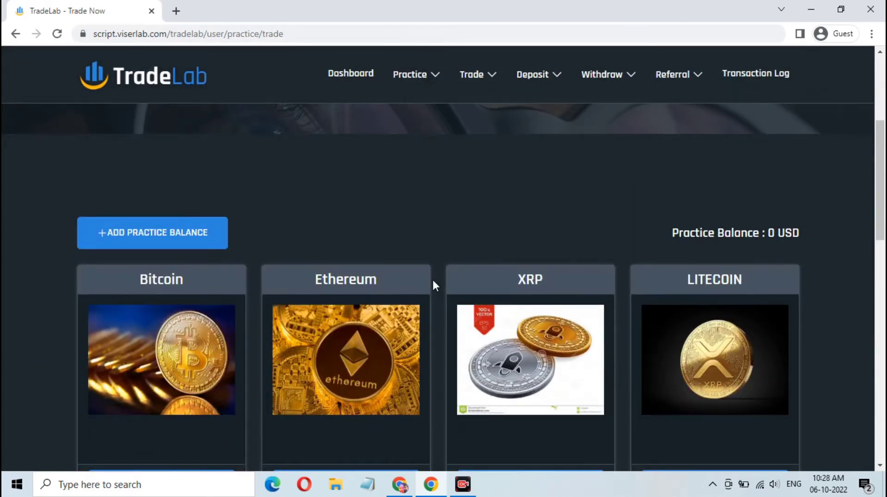
pyautogui.scroll(-5, 433, 281)
pyautogui.scroll(10, 433, 281)
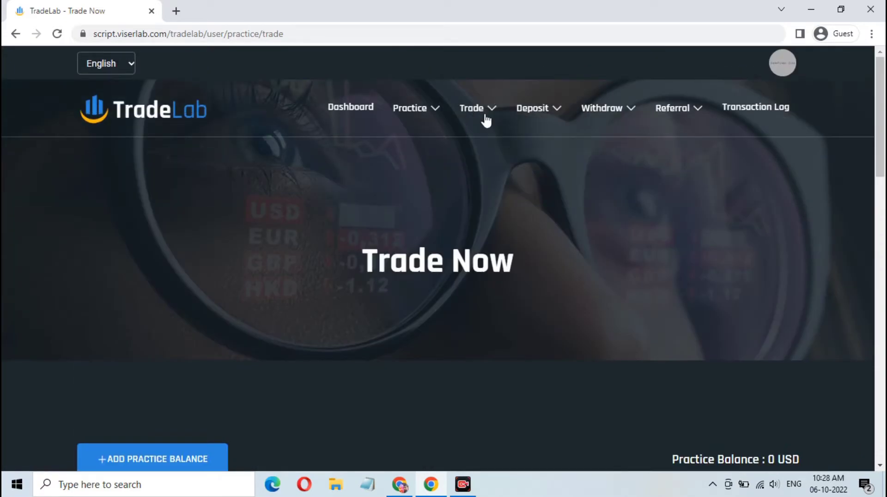
# - Scroll through the Trade Now coin cards such as Bitcoin, Ethereum, XRP and LITECOIN
pyautogui.moveTo(483, 118)
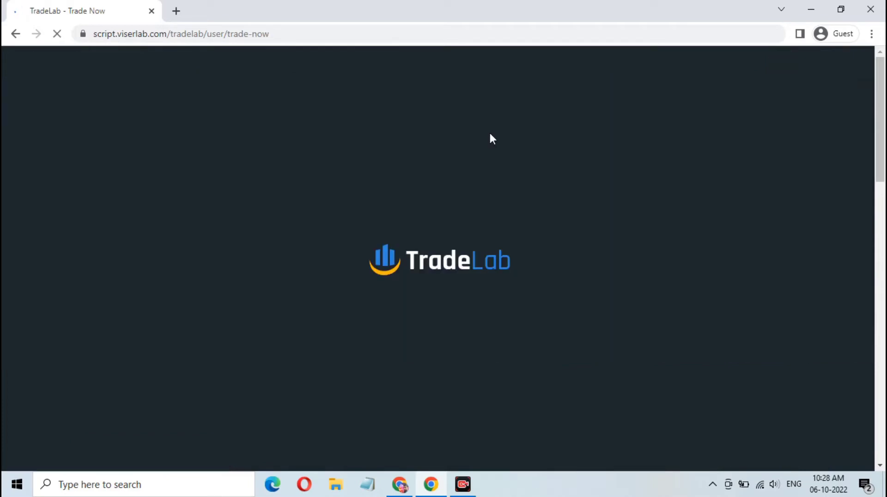
pyautogui.scroll(-4, 452, 287)
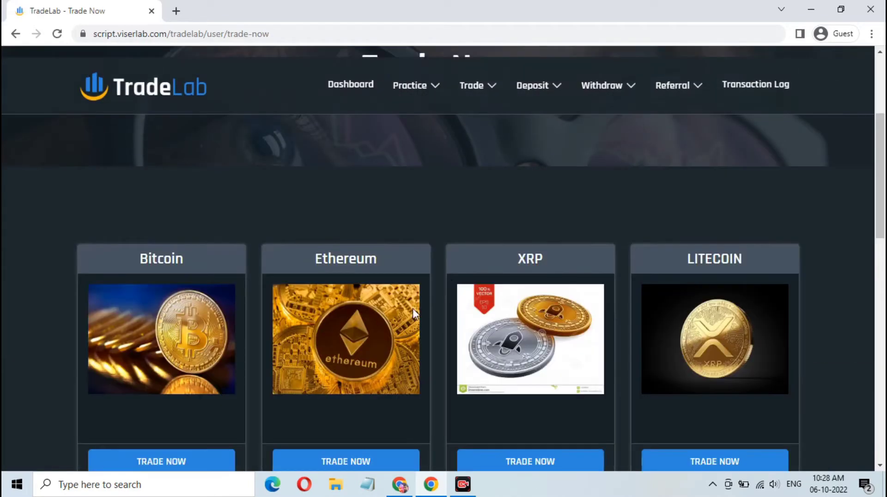
pyautogui.scroll(-10, 281, 314)
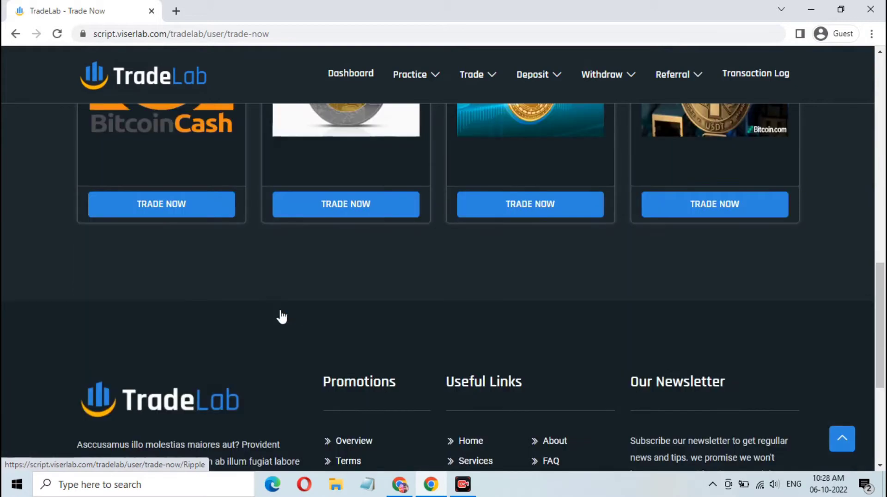
pyautogui.scroll(5, 280, 314)
pyautogui.scroll(5, 280, 315)
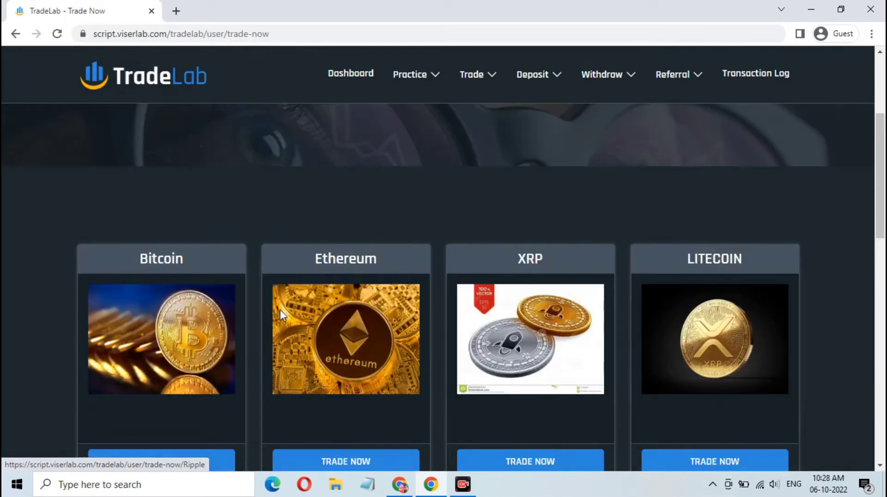
pyautogui.scroll(-1, 281, 317)
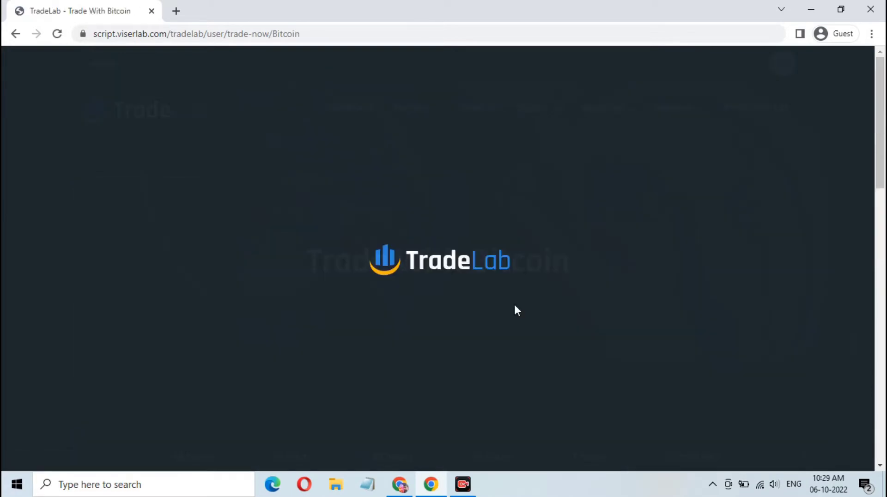
# - On the Trade With Bitcoin page, choose the 1 minutes trade duration
pyautogui.scroll(-7, 514, 303)
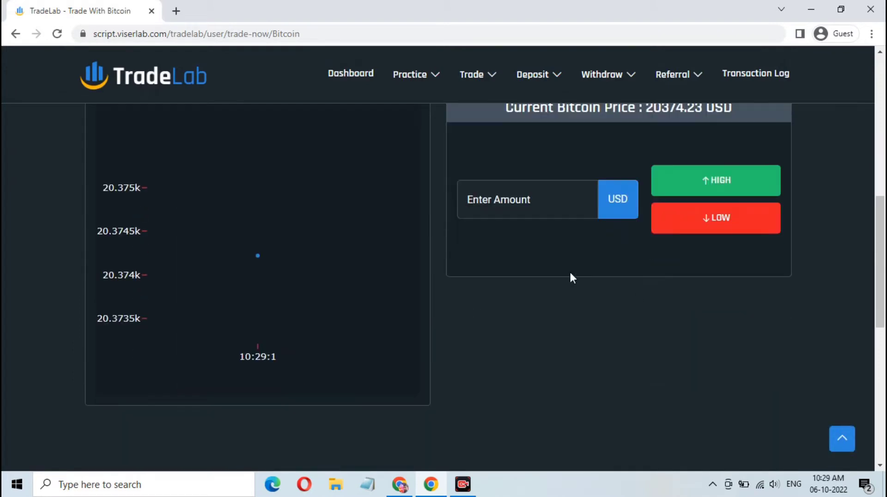
pyautogui.scroll(1, 293, 320)
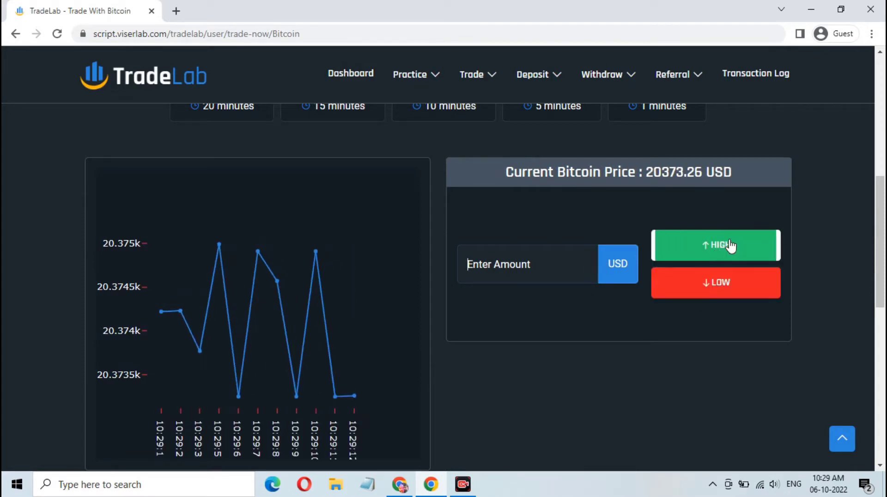
pyautogui.scroll(3, 596, 273)
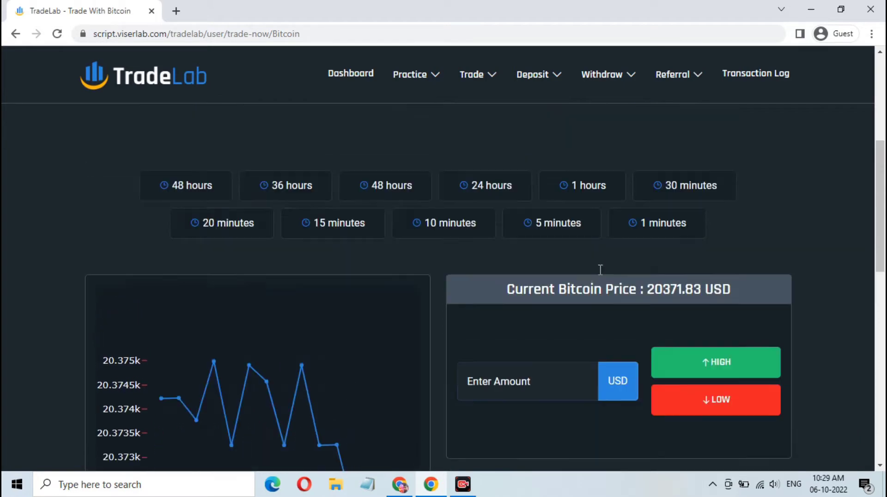
pyautogui.click(649, 231)
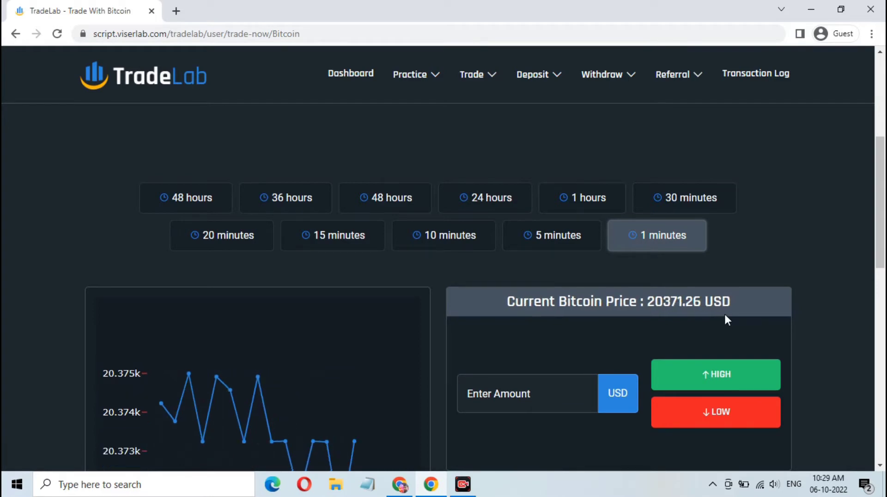
# - Look through the Deposit, Withdraw and Referral menus in the top navigation
pyautogui.scroll(3, 725, 317)
pyautogui.scroll(3, 726, 315)
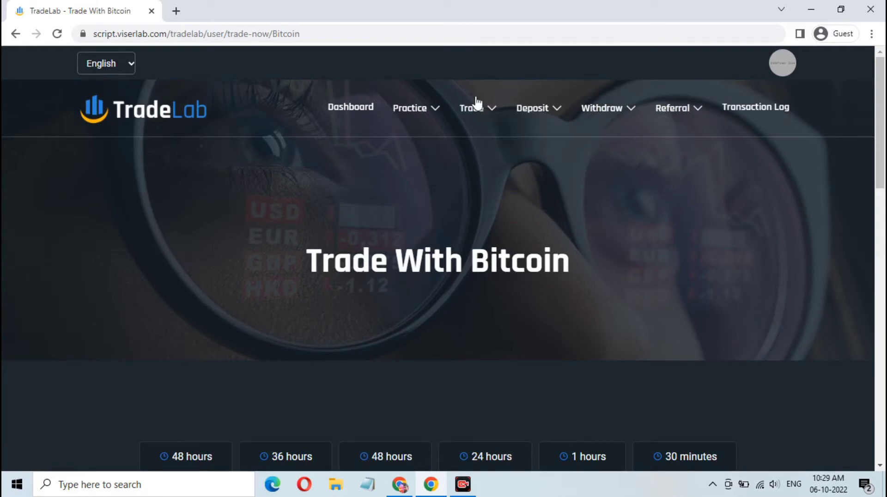
pyautogui.click(541, 107)
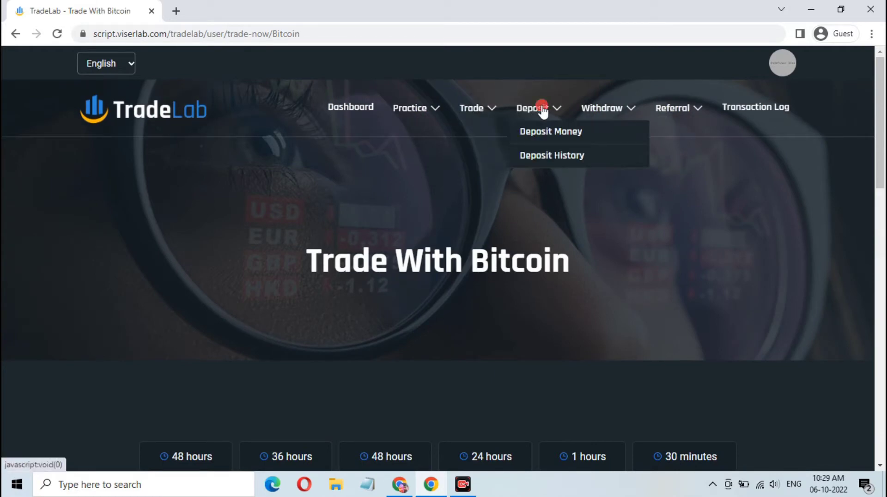
pyautogui.click(610, 109)
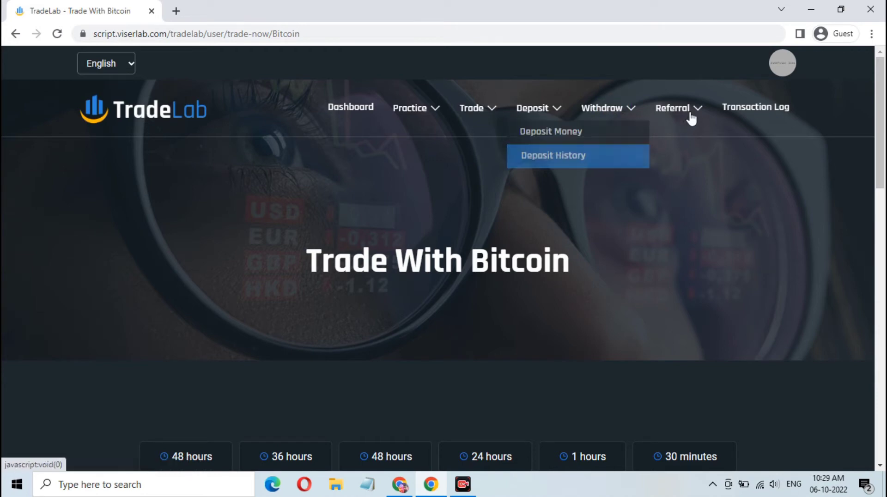
pyautogui.moveTo(688, 118)
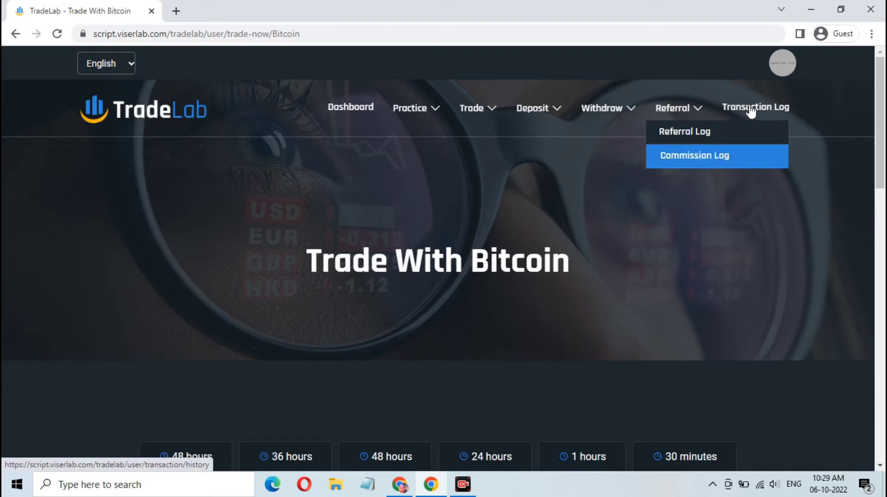
# - Log out through the avatar's Logout option
pyautogui.click(786, 67)
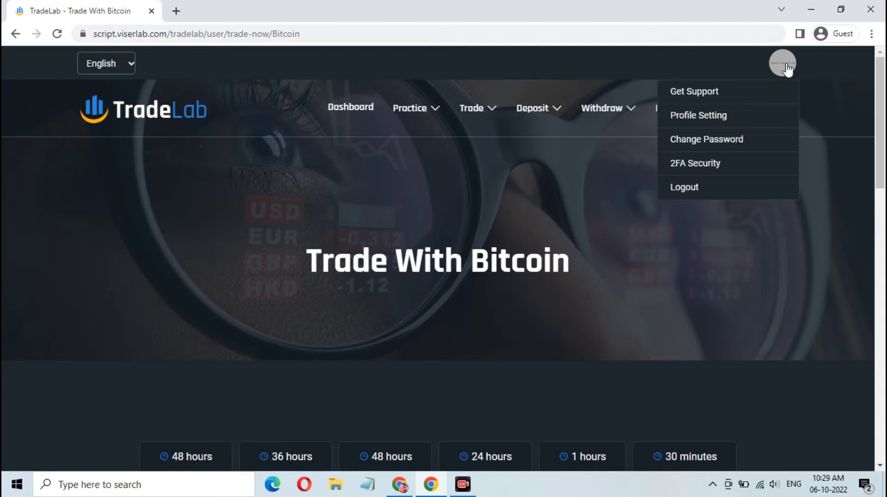
pyautogui.click(700, 188)
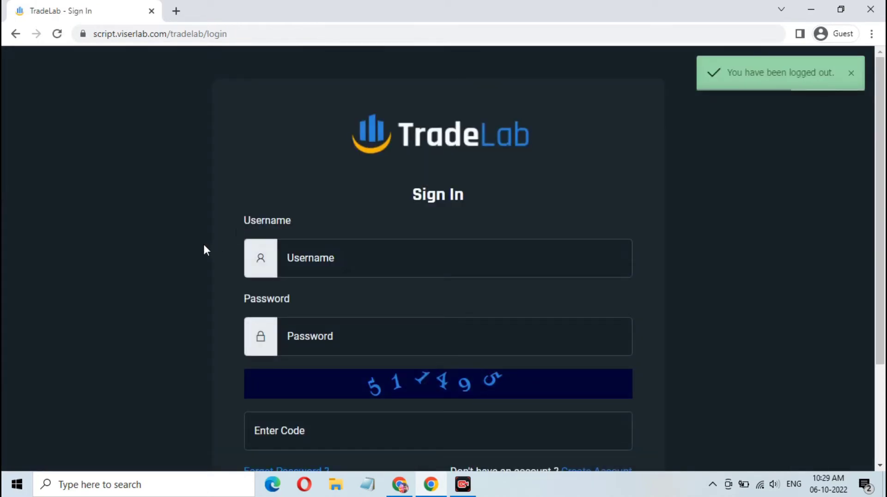
# - Change the URL ending from 'login' to 'admin' and log into the admin panel
pyautogui.click(257, 34)
pyautogui.press('BackSpace')
pyautogui.press('BackSpace')
pyautogui.press('BackSpace')
pyautogui.press('BackSpace')
pyautogui.press('BackSpace')
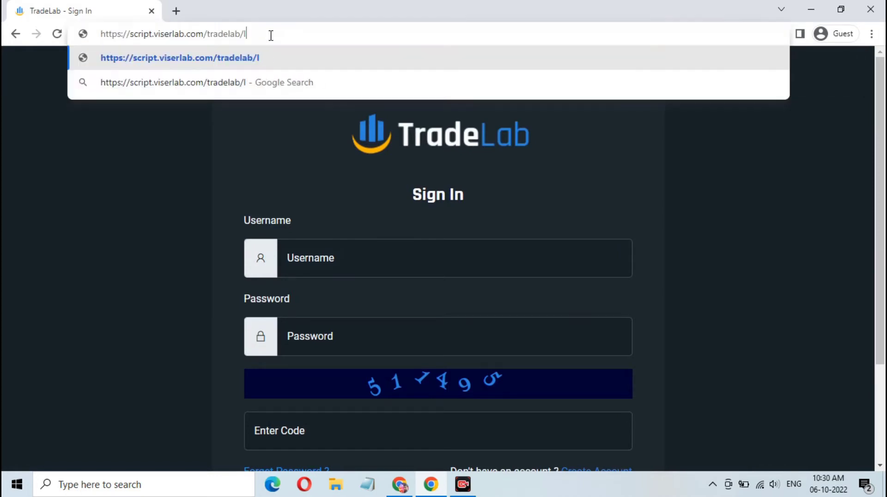
pyautogui.write('admin')
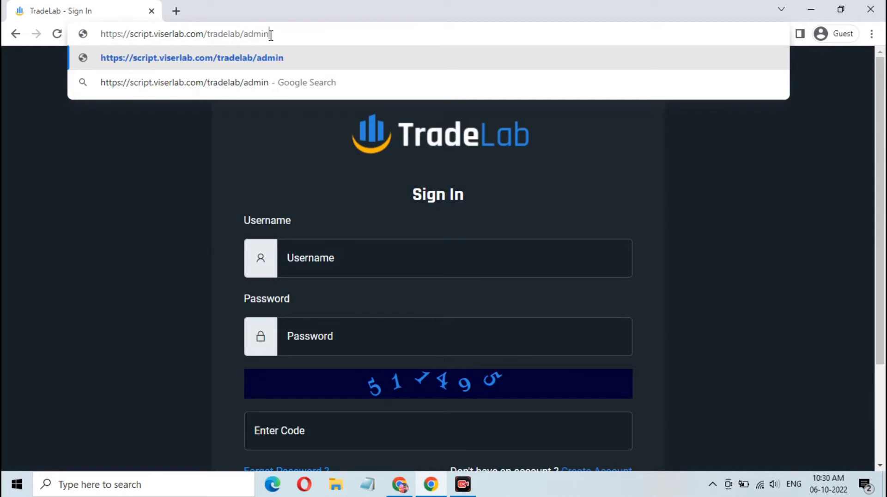
pyautogui.press('Return')
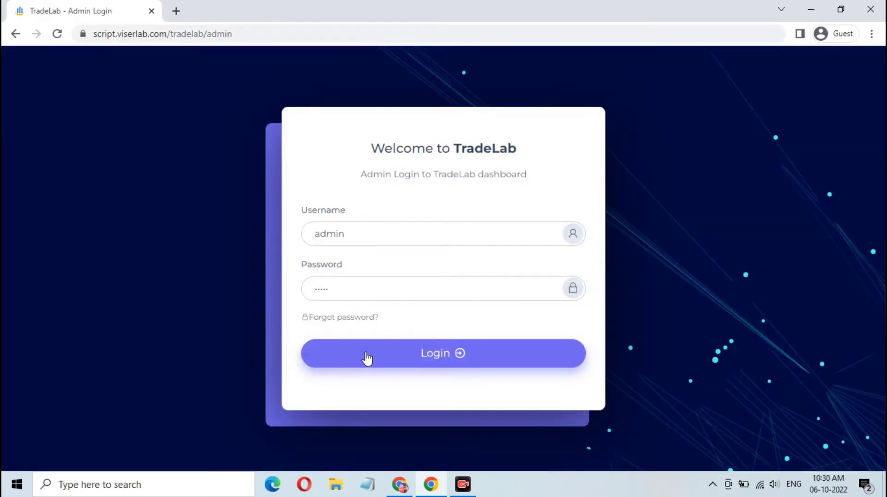
pyautogui.click(368, 358)
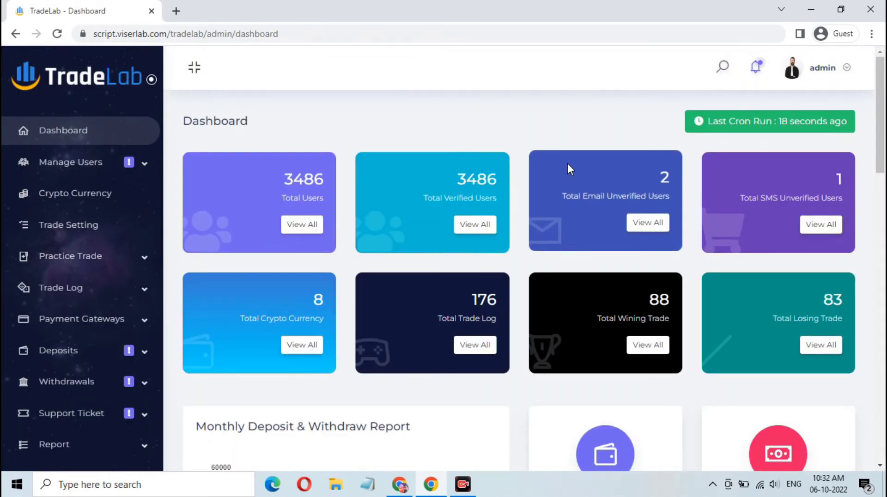
# - Scroll down to the login-by-browser, OS and country charts and back up to the stat cards
pyautogui.scroll(-10, 568, 169)
pyautogui.scroll(-12, 570, 168)
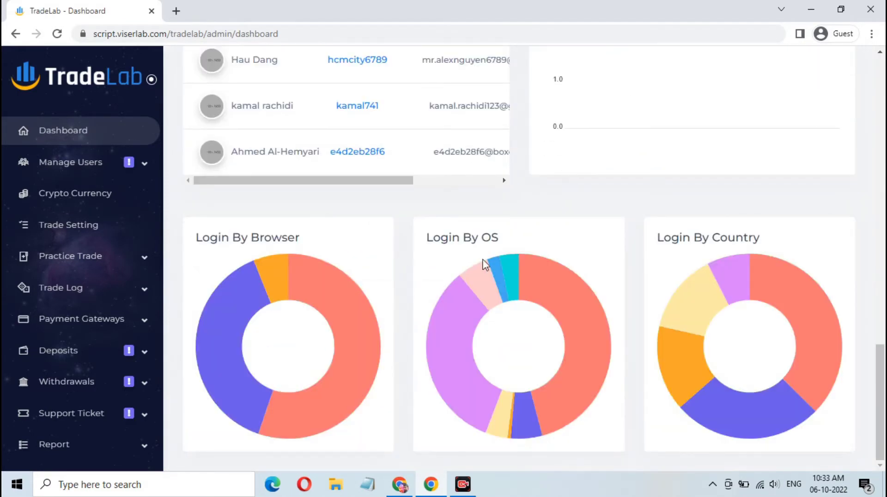
pyautogui.scroll(20, 483, 264)
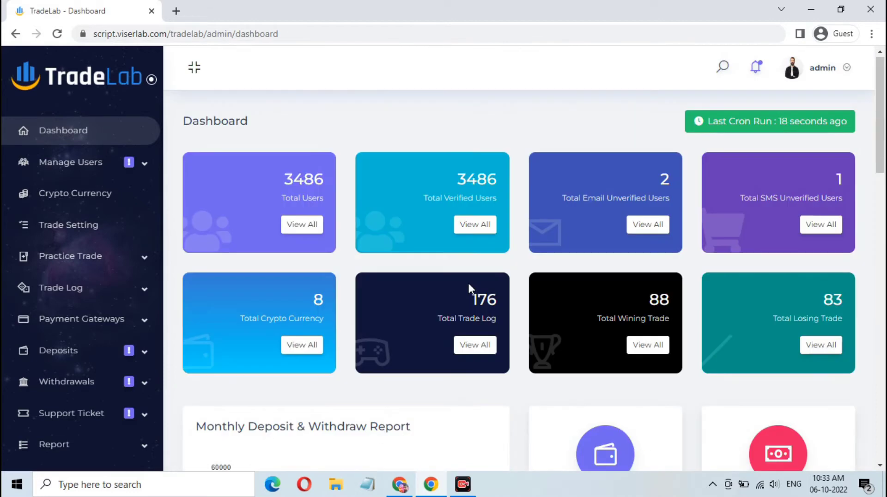
# - Open the Crypto Currency List showing Tether, stellar, Ripple, LITECOIN and XRP
pyautogui.click(102, 172)
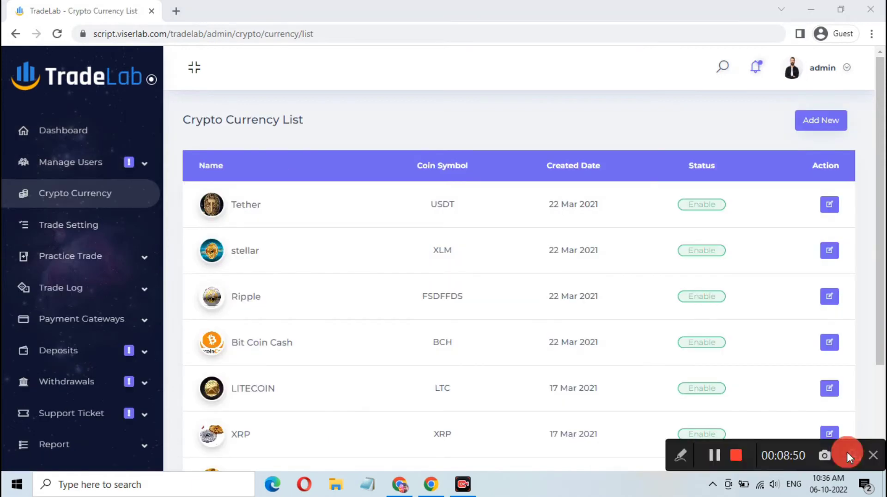
pyautogui.scroll(-3, 767, 307)
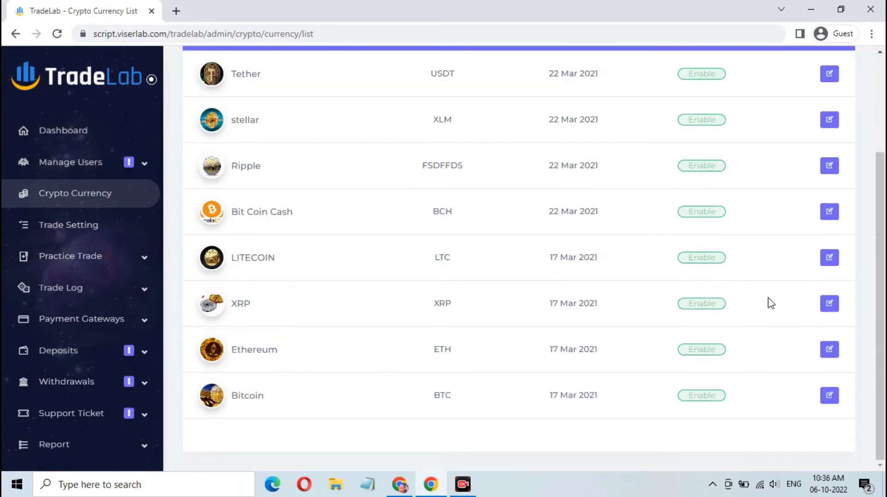
pyautogui.scroll(3, 770, 303)
# - Start a new crypto currency, moving through the name, symbol and image fields
pyautogui.click(825, 123)
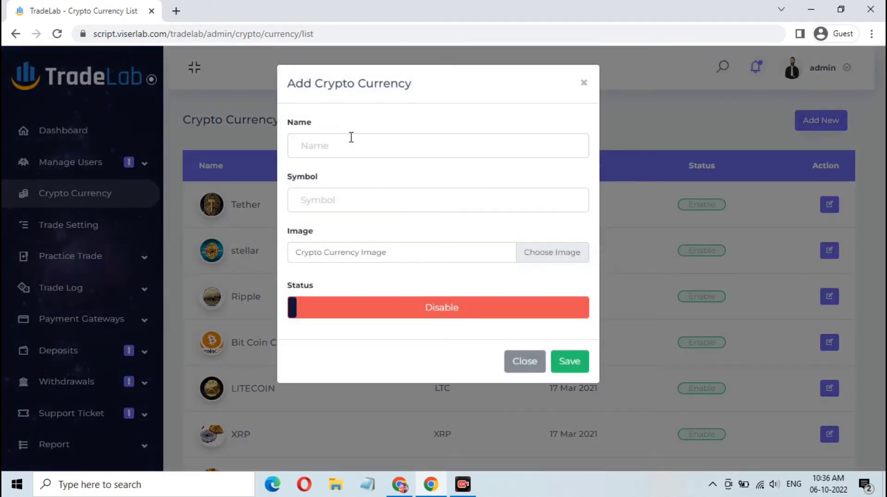
pyautogui.click(344, 198)
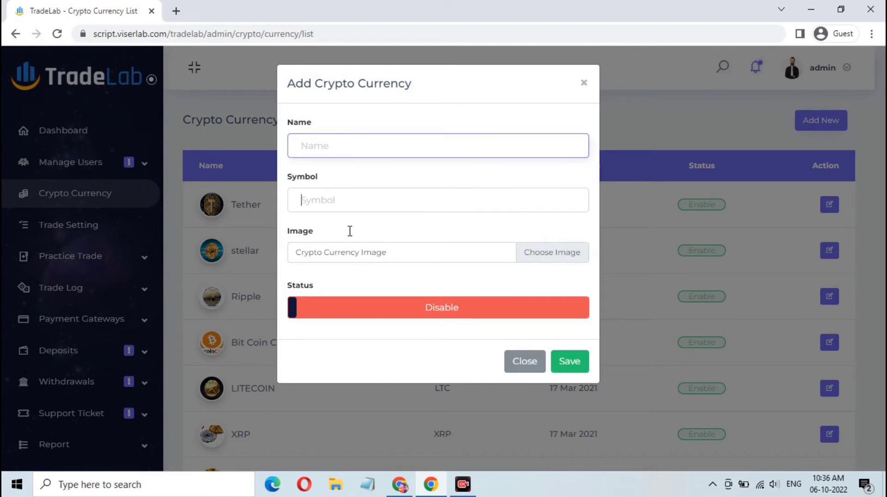
pyautogui.click(354, 251)
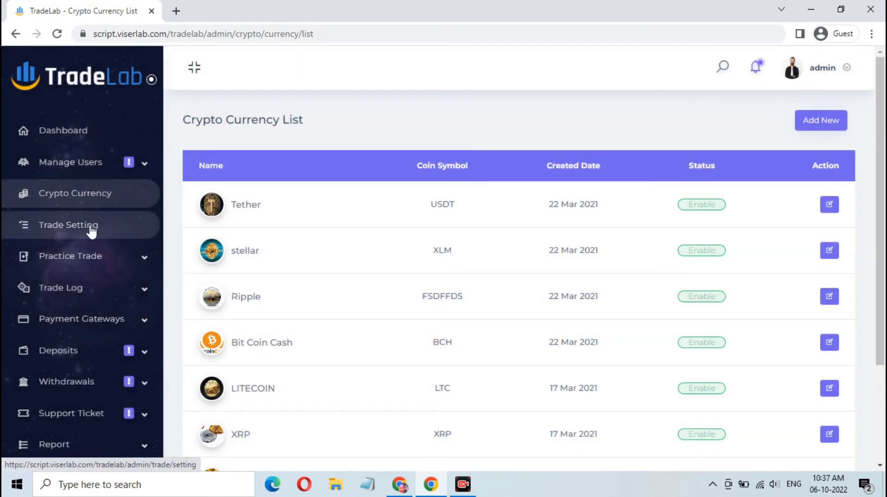
# - Show the Trade Setting list of durations, from 48 hours down to 1 minute
pyautogui.click(90, 225)
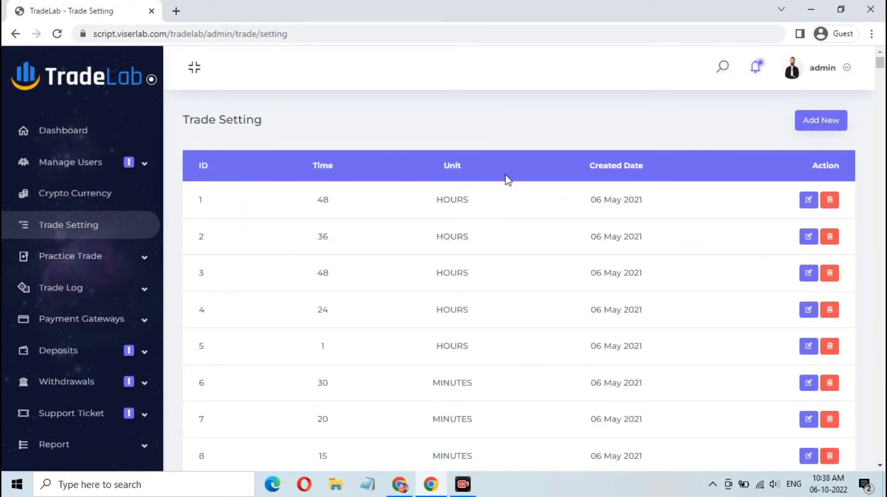
pyautogui.scroll(-10, 511, 194)
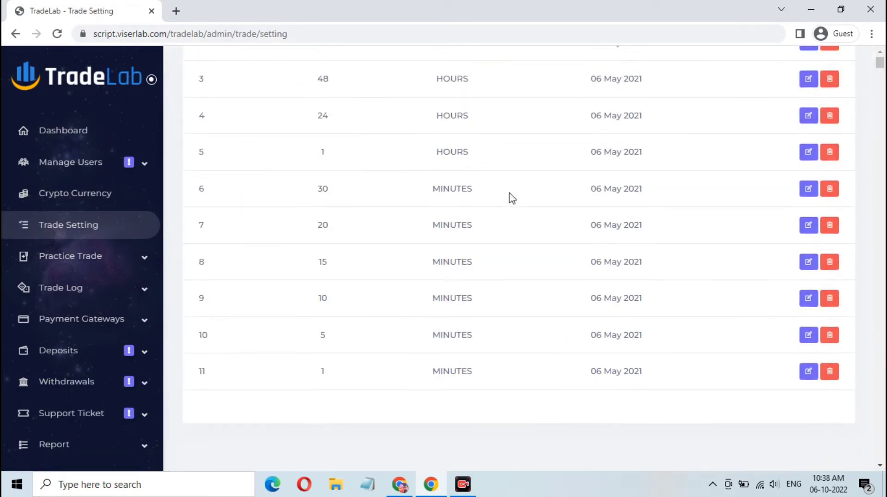
pyautogui.scroll(5, 501, 222)
pyautogui.scroll(5, 502, 222)
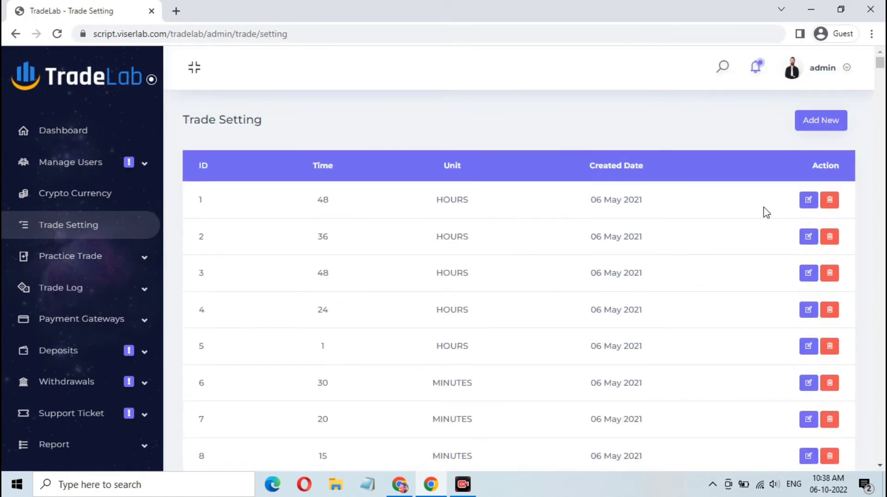
# - Preview the Add New Time/Unit form, close it, and go to Automatic Payment Gateways
pyautogui.click(813, 123)
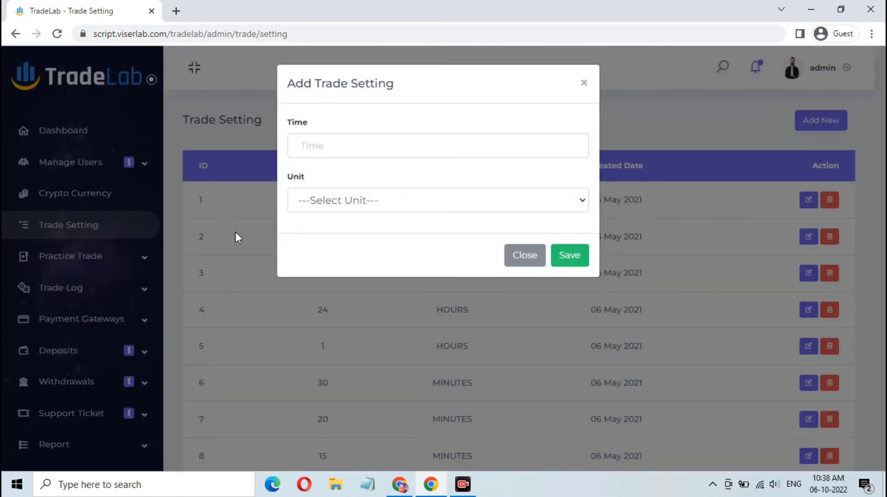
pyautogui.click(529, 262)
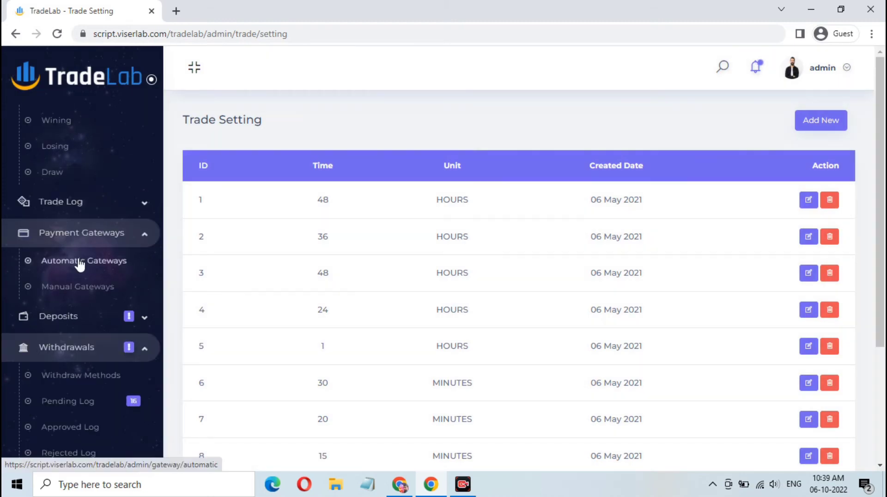
pyautogui.click(69, 260)
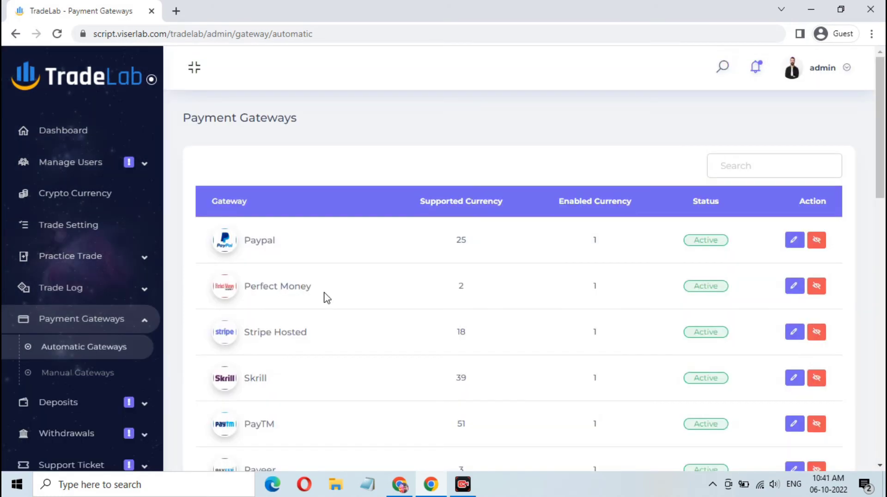
# - Review the active gateways (Paypal, Perfect Money, Stripe Hosted, Skrill, PayTM), then open General Settings
pyautogui.scroll(-15, 327, 298)
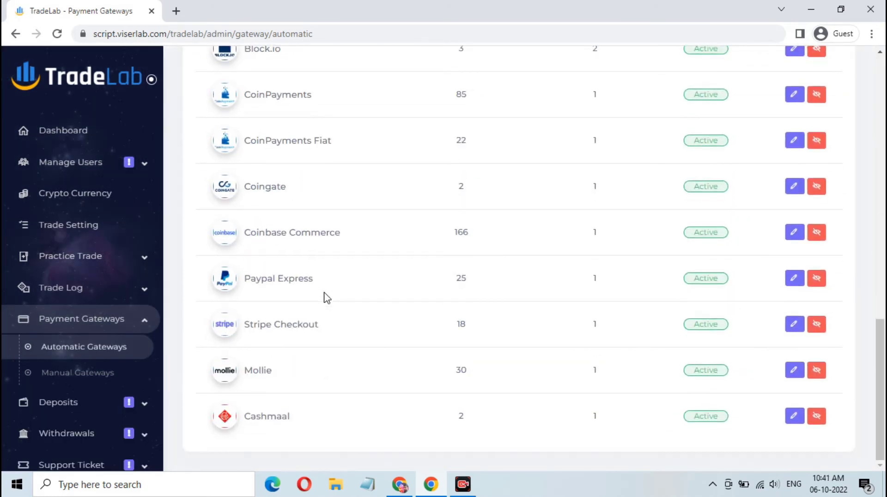
pyautogui.scroll(15, 327, 297)
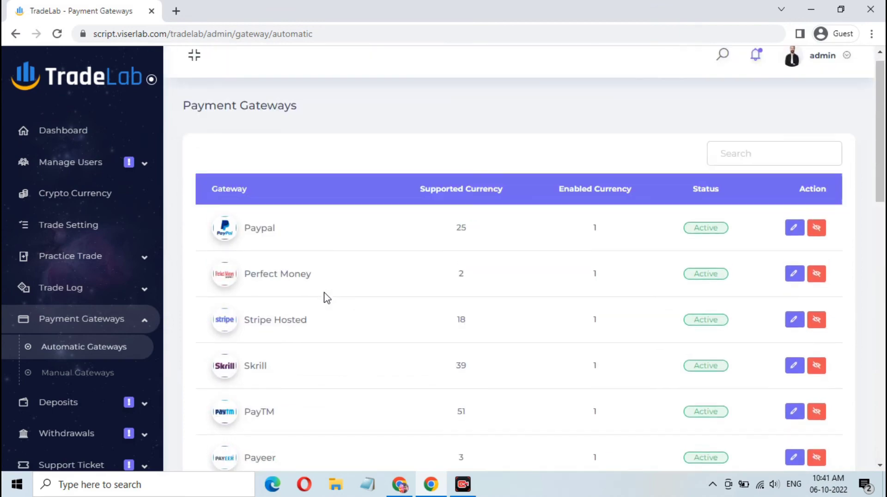
pyautogui.scroll(-3, 102, 409)
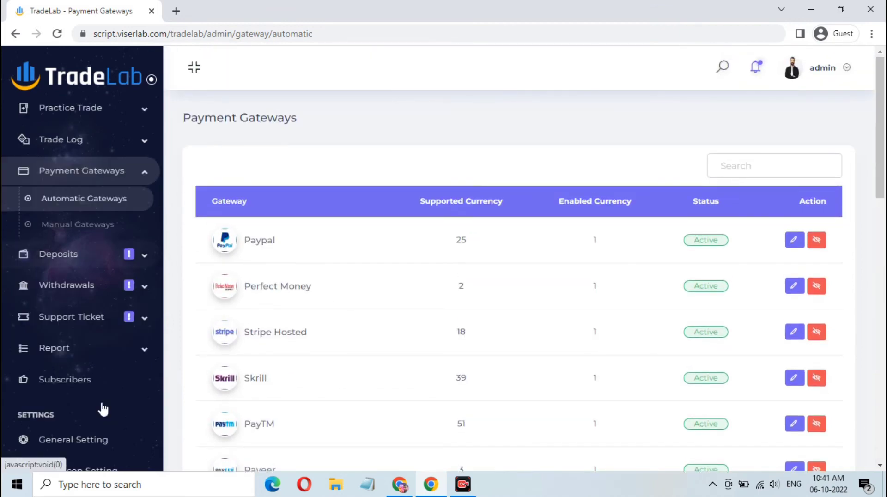
pyautogui.scroll(-2, 102, 409)
pyautogui.scroll(-3, 83, 178)
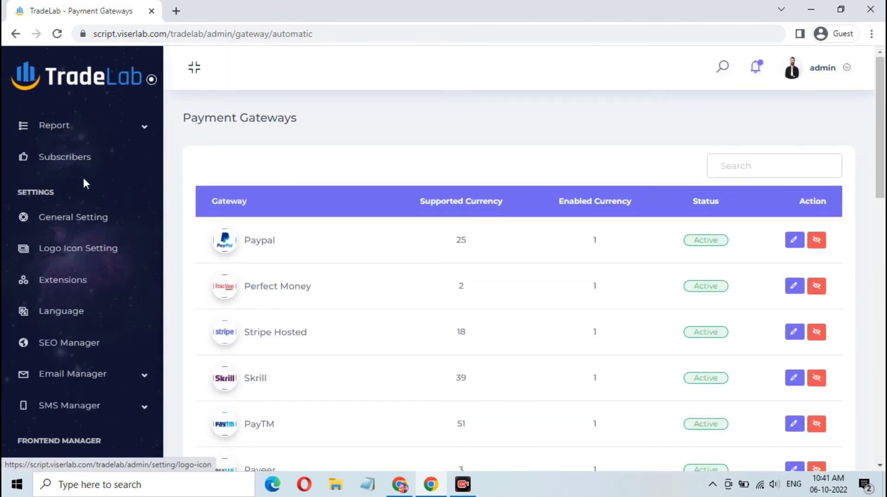
pyautogui.scroll(3, 83, 180)
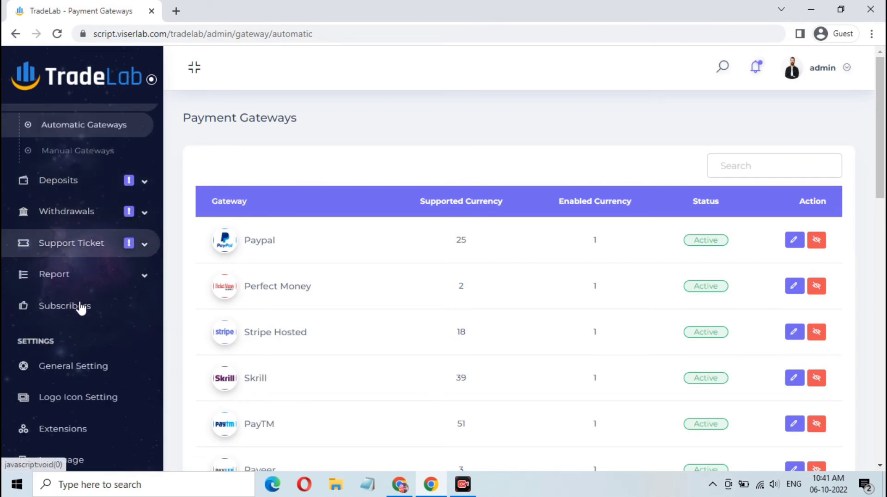
pyautogui.scroll(-2, 80, 318)
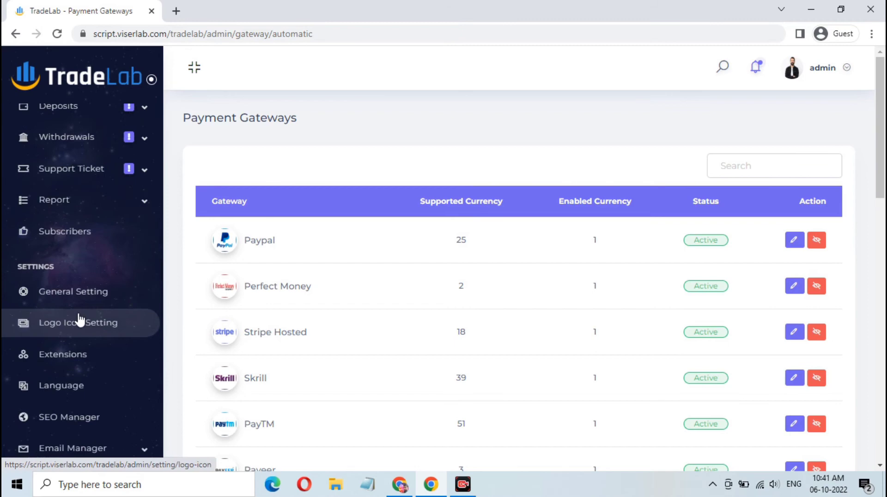
pyautogui.click(92, 290)
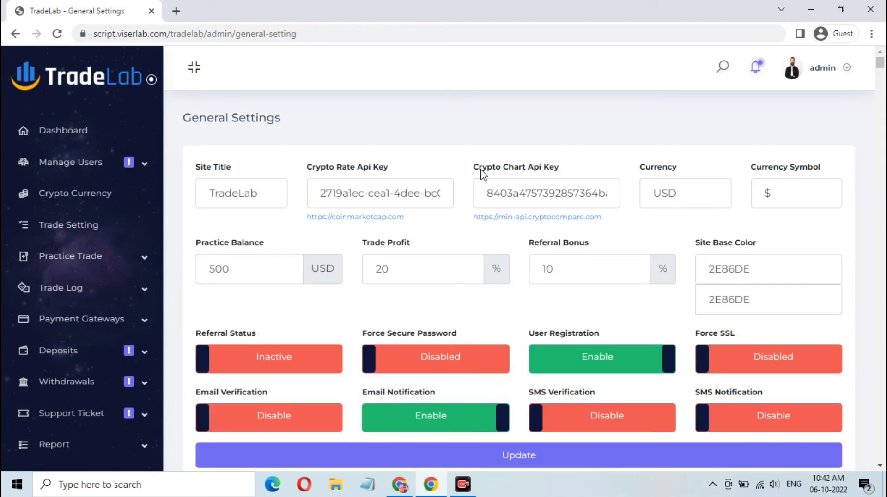
# - Review the site title, USD currency and 500 practice balance, highlighting the Crypto Rate and Chart API key settings
pyautogui.scroll(-3, 397, 290)
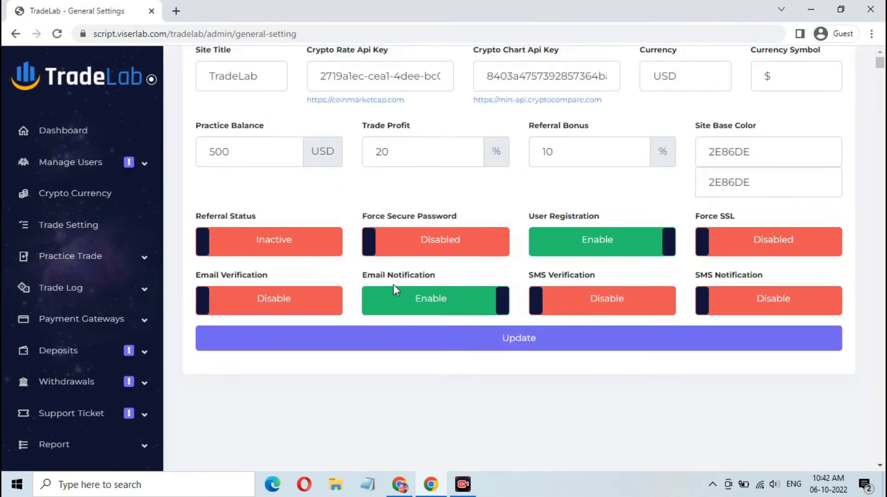
pyautogui.scroll(3, 393, 284)
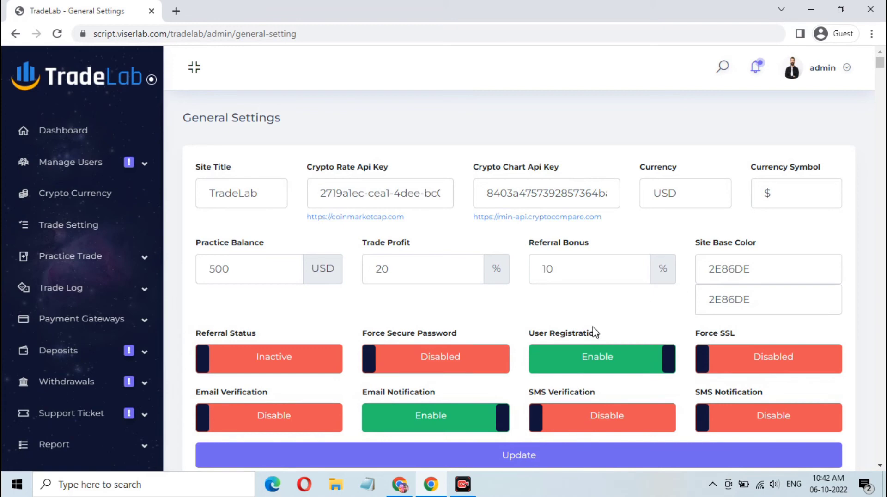
pyautogui.scroll(-2, 593, 330)
pyautogui.scroll(2, 593, 330)
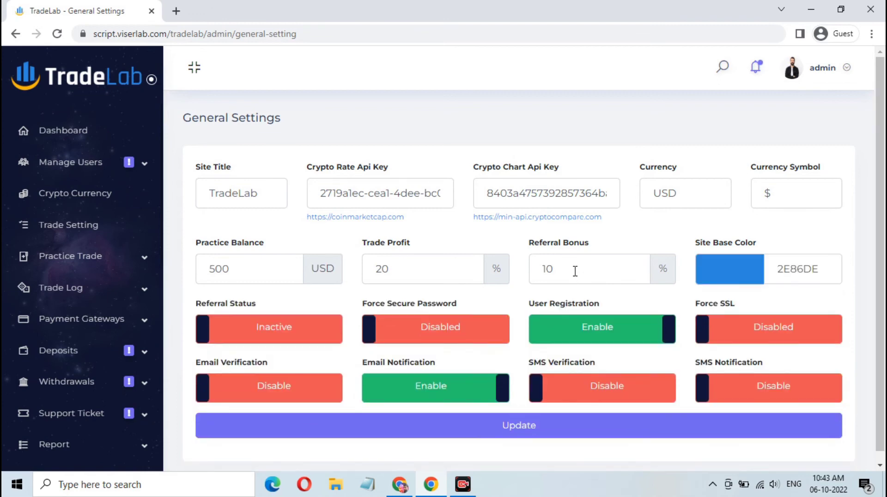
pyautogui.click(259, 195)
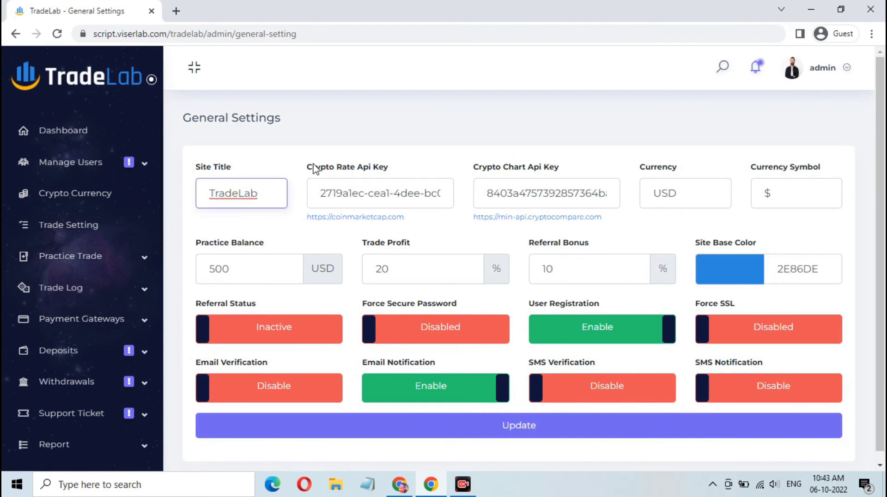
pyautogui.moveTo(313, 163); pyautogui.dragTo(386, 168)
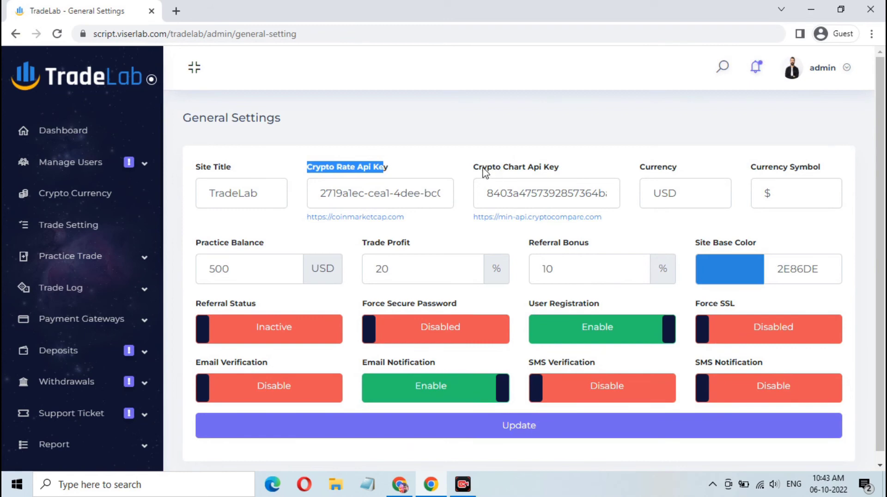
pyautogui.moveTo(477, 167); pyautogui.dragTo(578, 170)
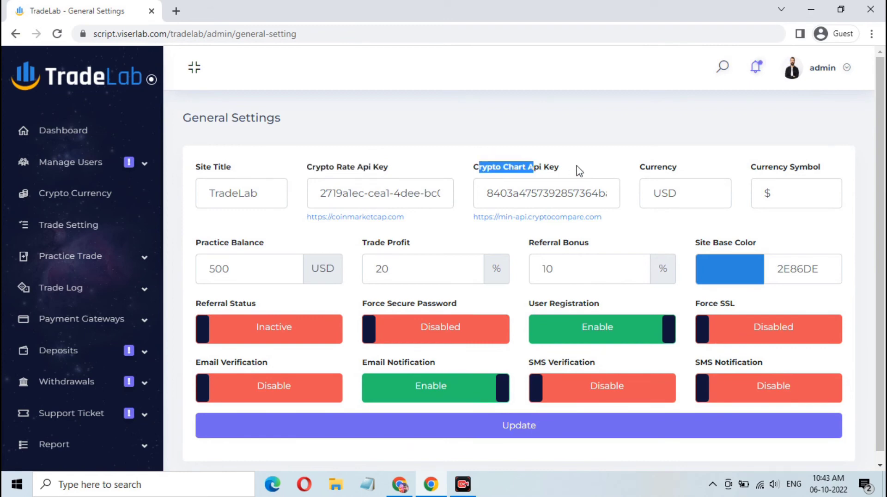
pyautogui.click(794, 170)
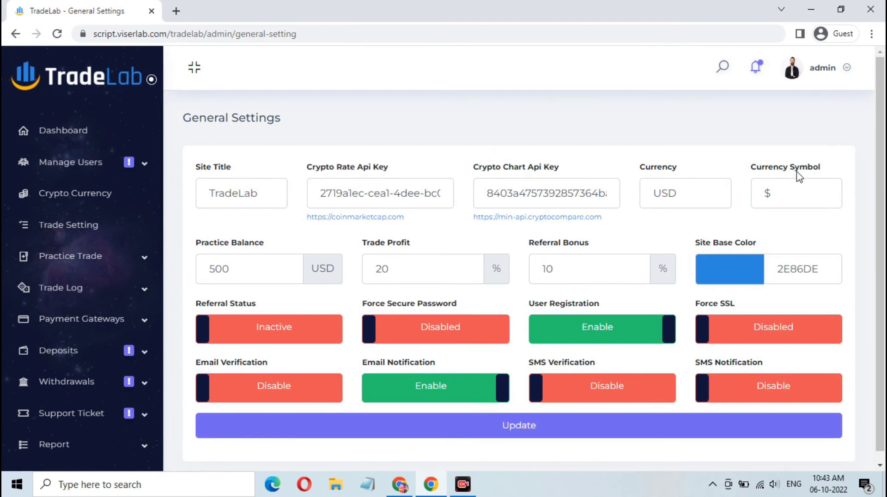
# - Check the remaining options, such as base color 2E86DE, then log out of the admin panel
pyautogui.scroll(-1, 365, 353)
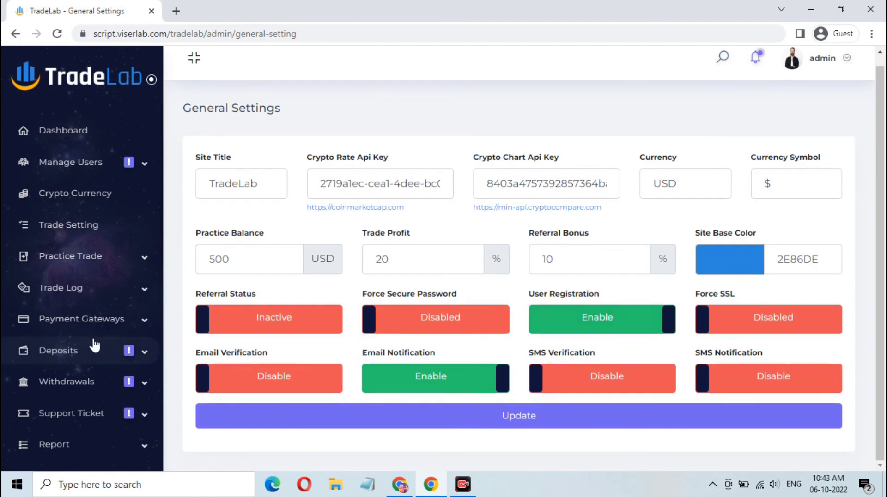
pyautogui.scroll(-10, 94, 344)
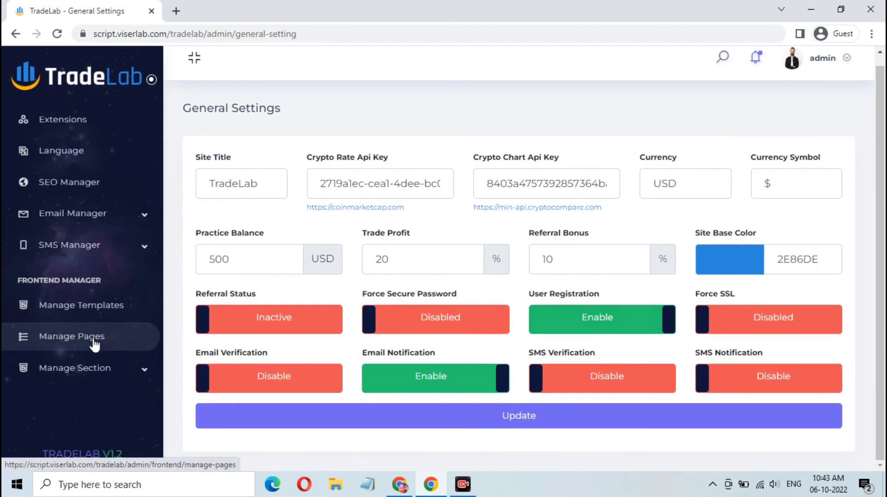
pyautogui.scroll(5, 94, 344)
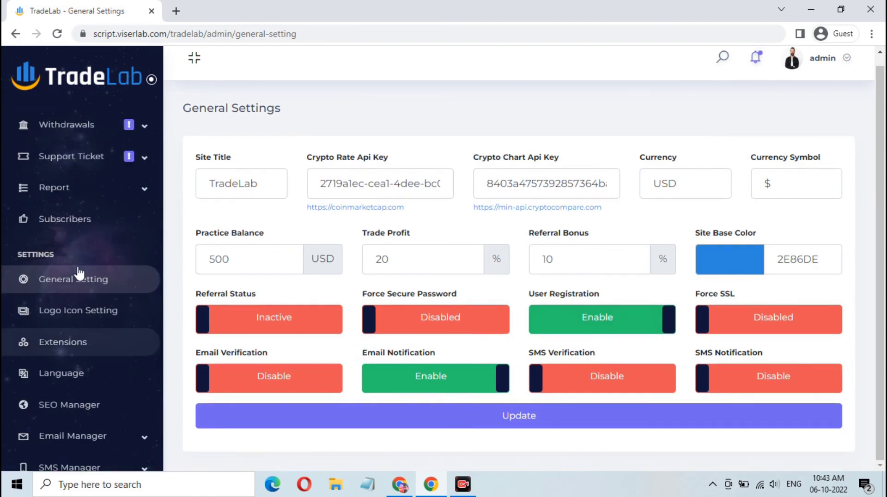
pyautogui.scroll(-5, 64, 262)
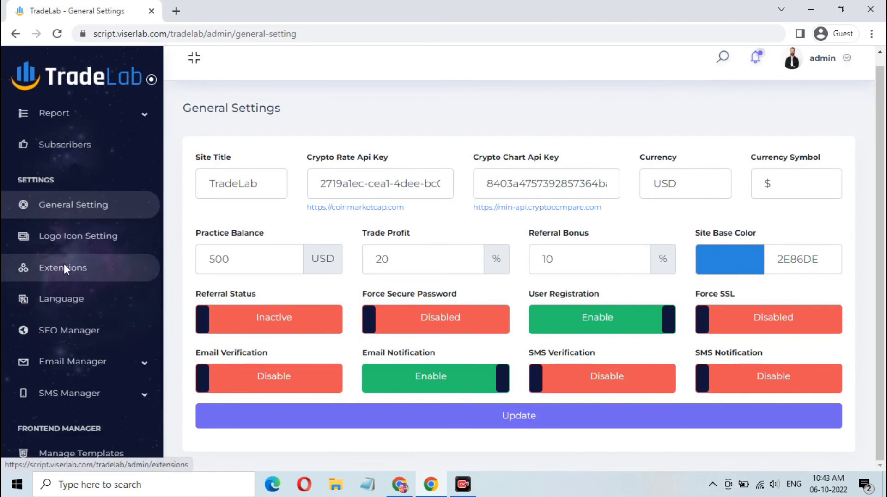
pyautogui.scroll(2, 64, 263)
pyautogui.scroll(8, 78, 274)
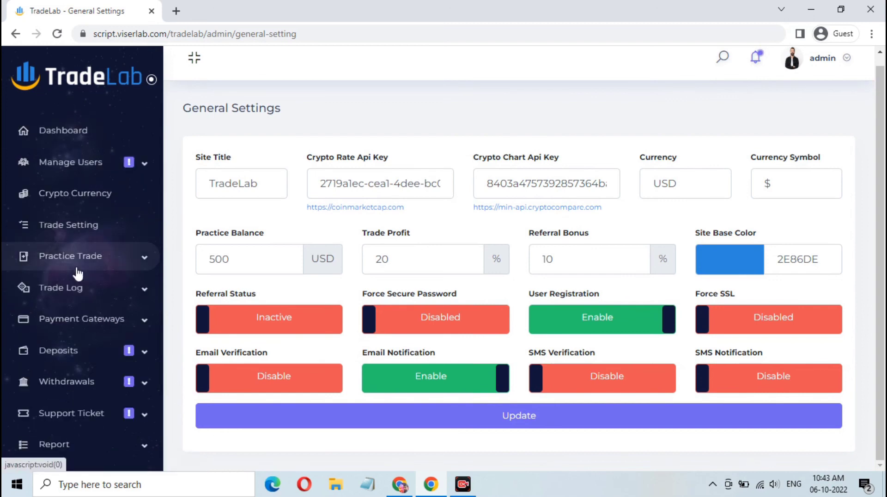
pyautogui.click(843, 62)
pyautogui.click(793, 133)
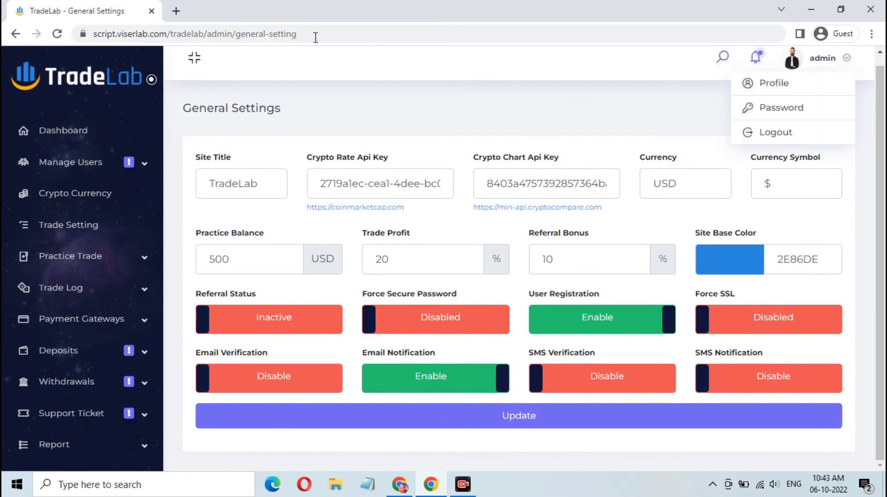